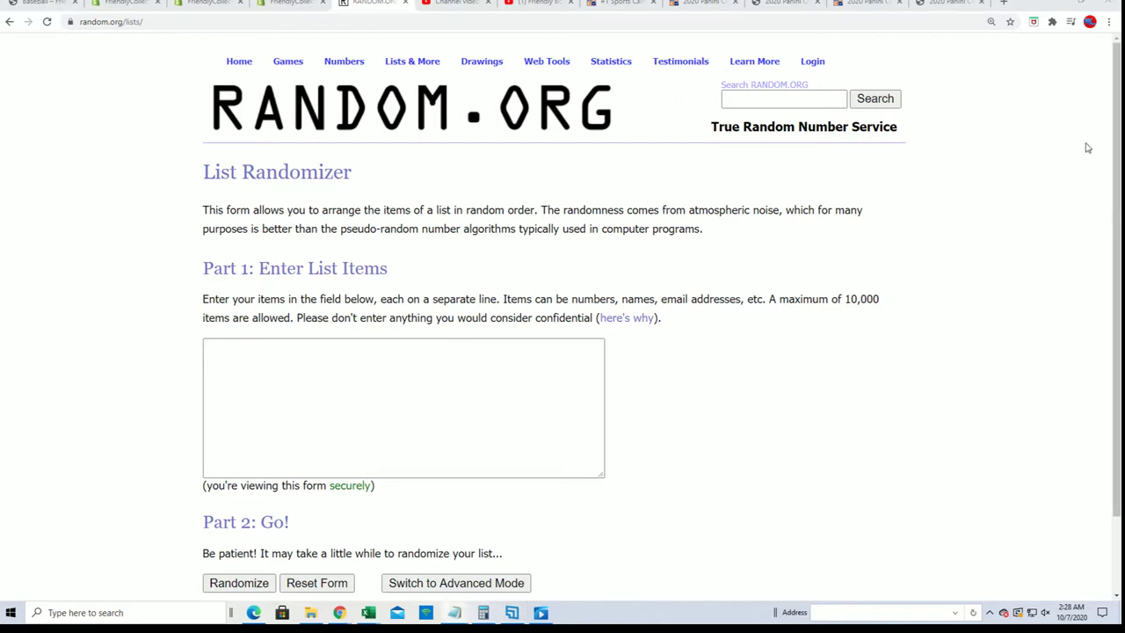
Copy the nine names under the 9 SPOT FILLER heading in Notepad and paste them into the List Randomizer form
click(454, 612)
drag(979, 119, 644, 84)
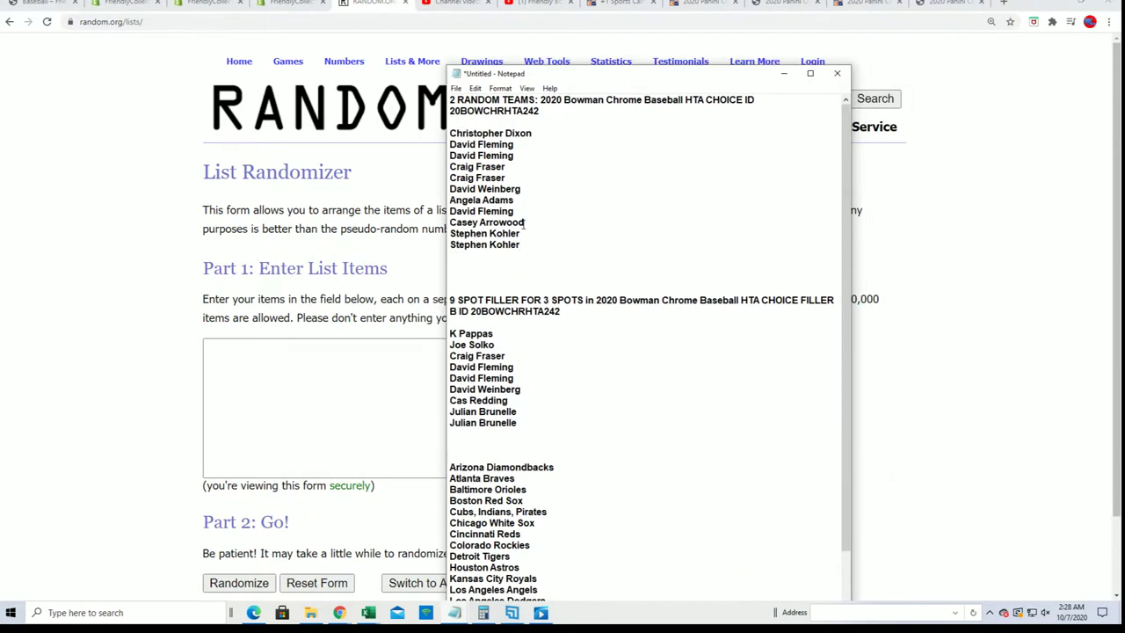
drag(523, 422, 449, 334)
right_click(485, 355)
click(499, 393)
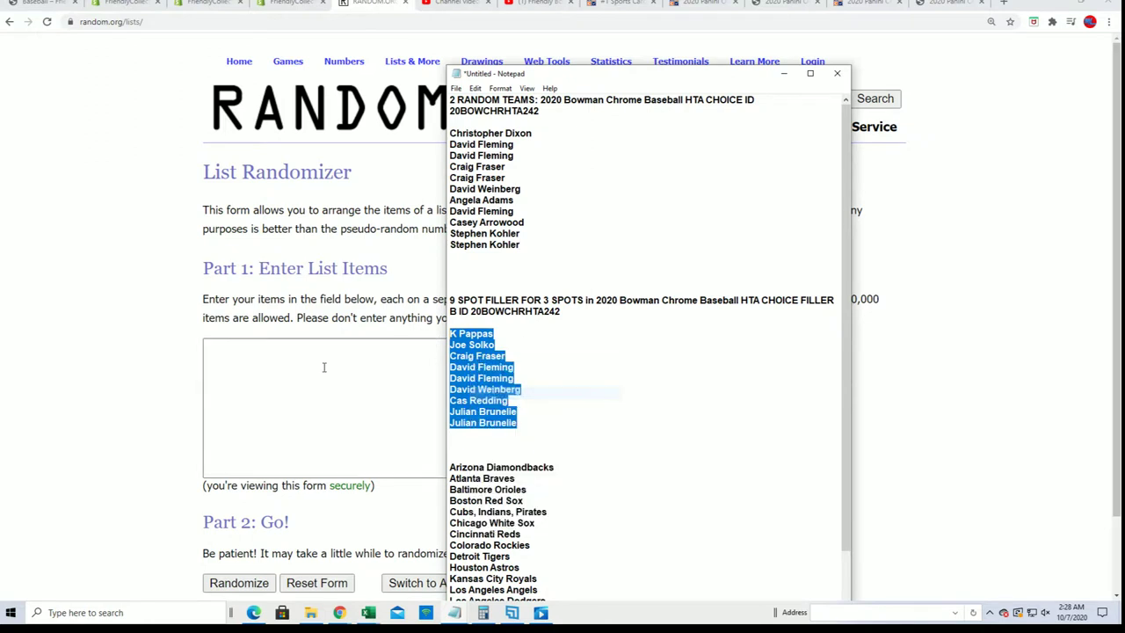
click(256, 346)
right_click(269, 355)
click(285, 444)
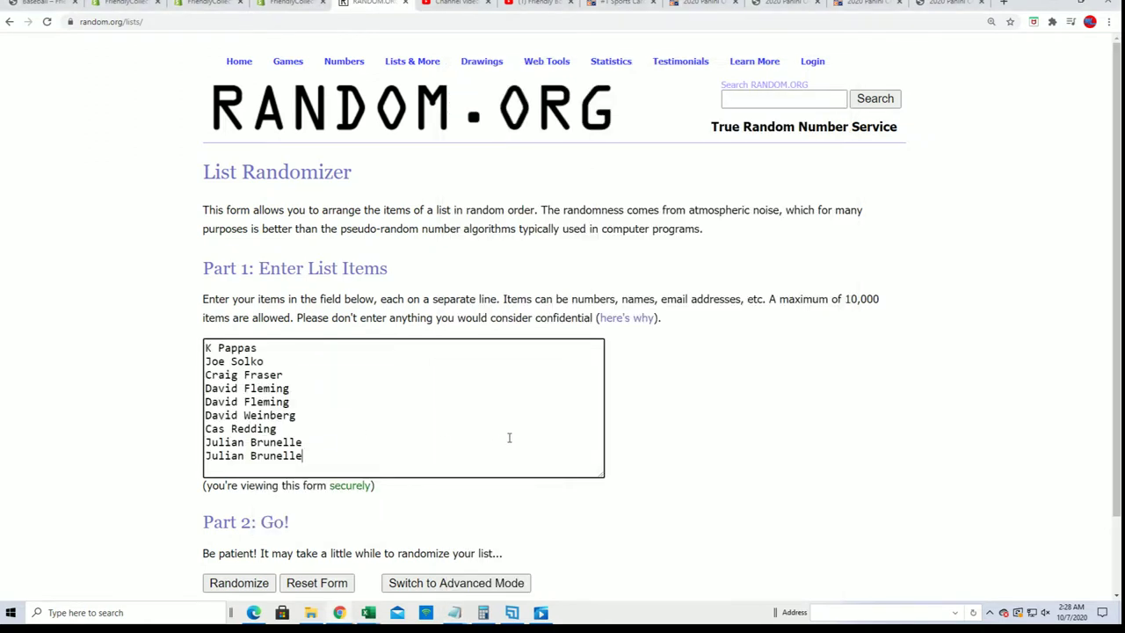
Randomize the nine filler names seven times
scroll(674, 439, down, 1)
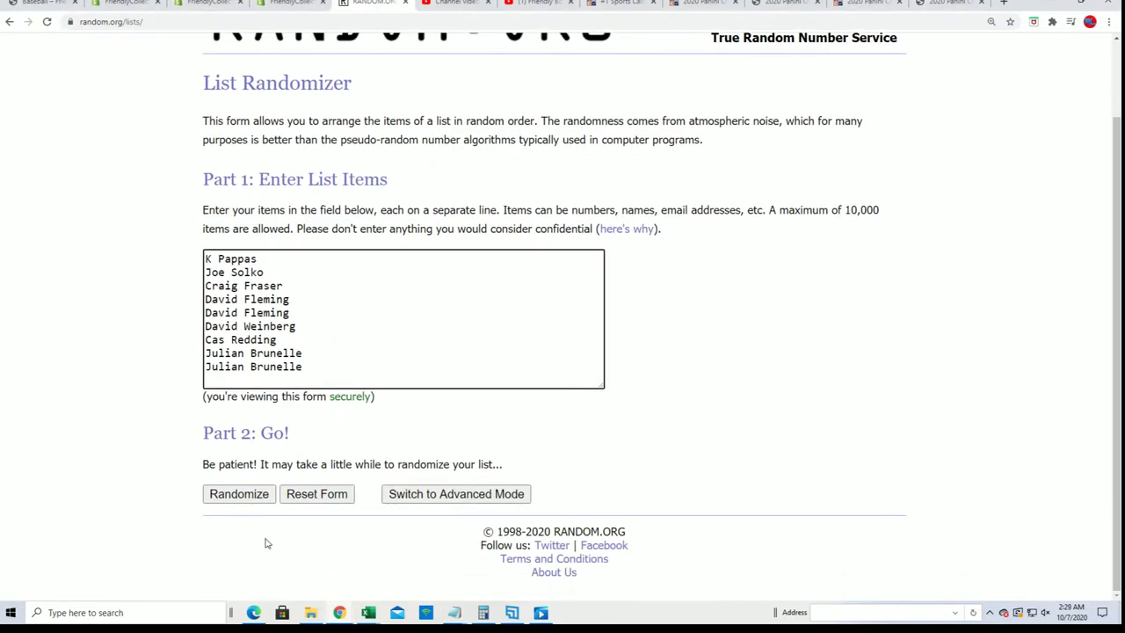
click(236, 492)
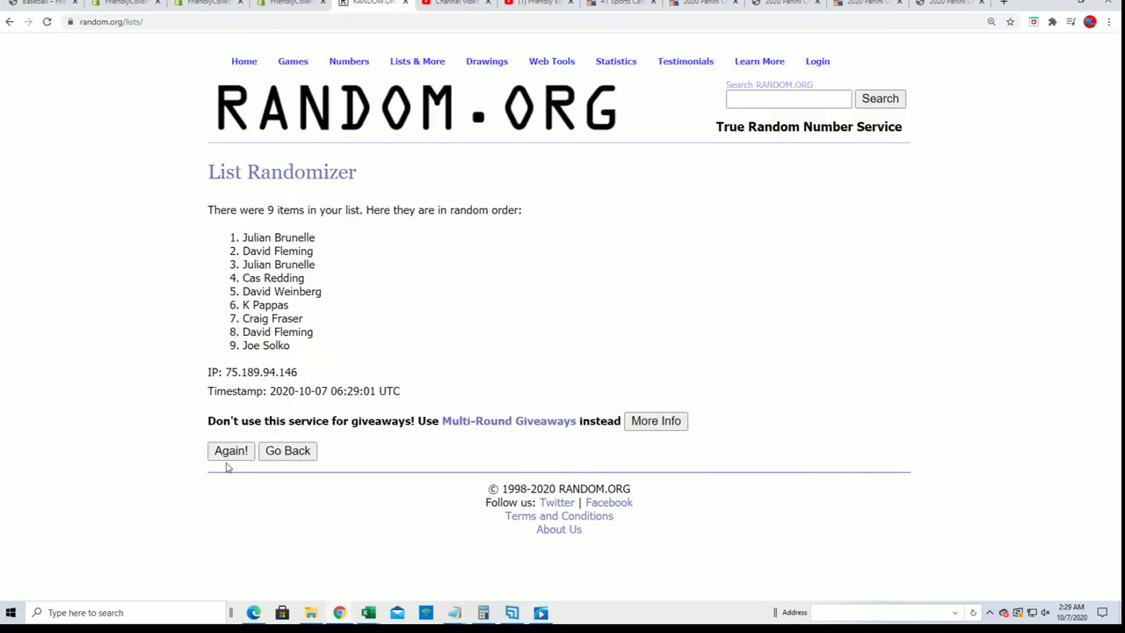
click(228, 455)
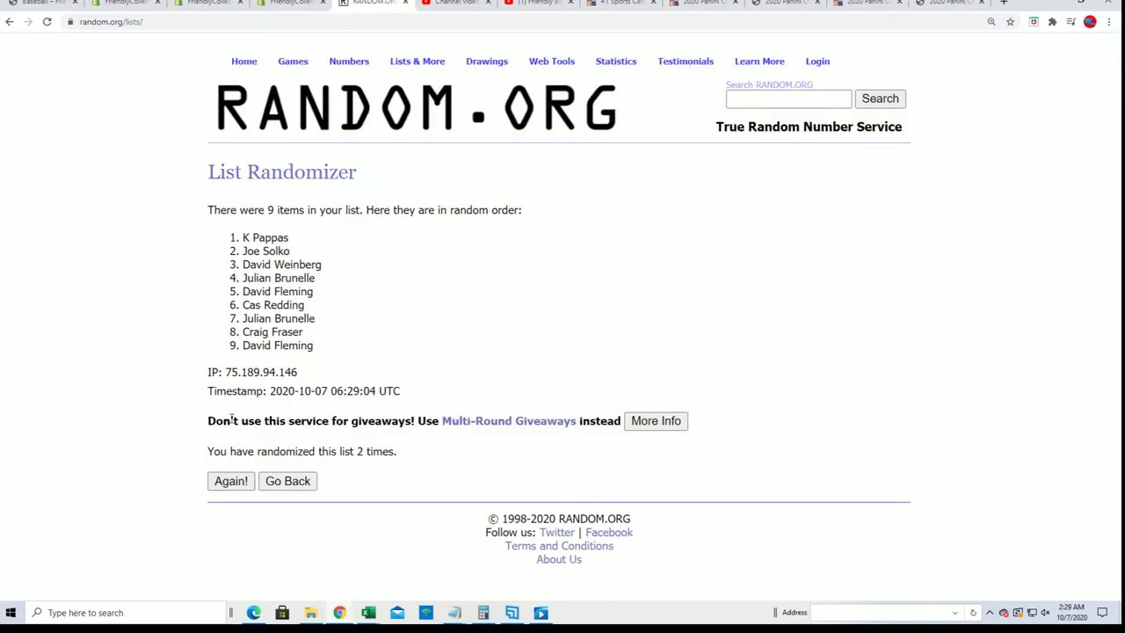
click(235, 477)
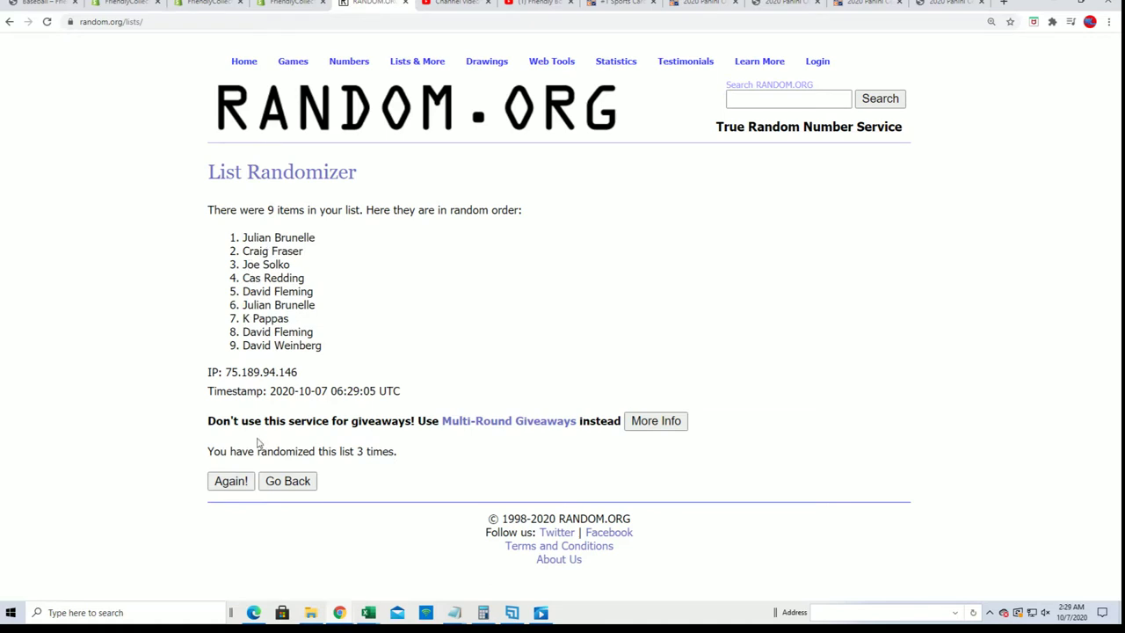
click(234, 481)
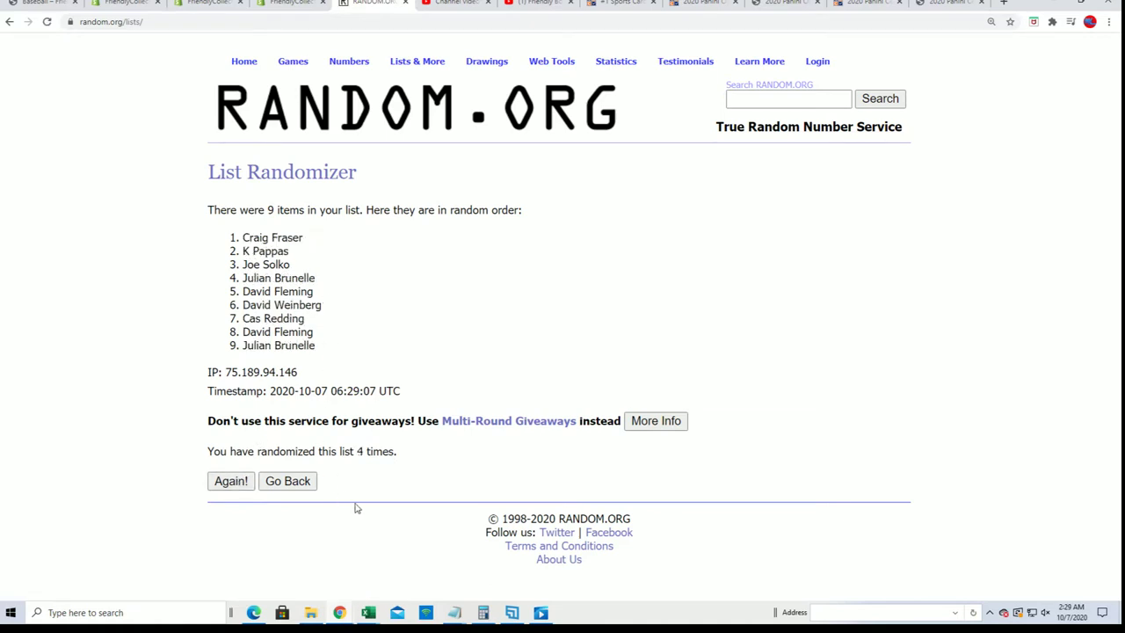
click(227, 485)
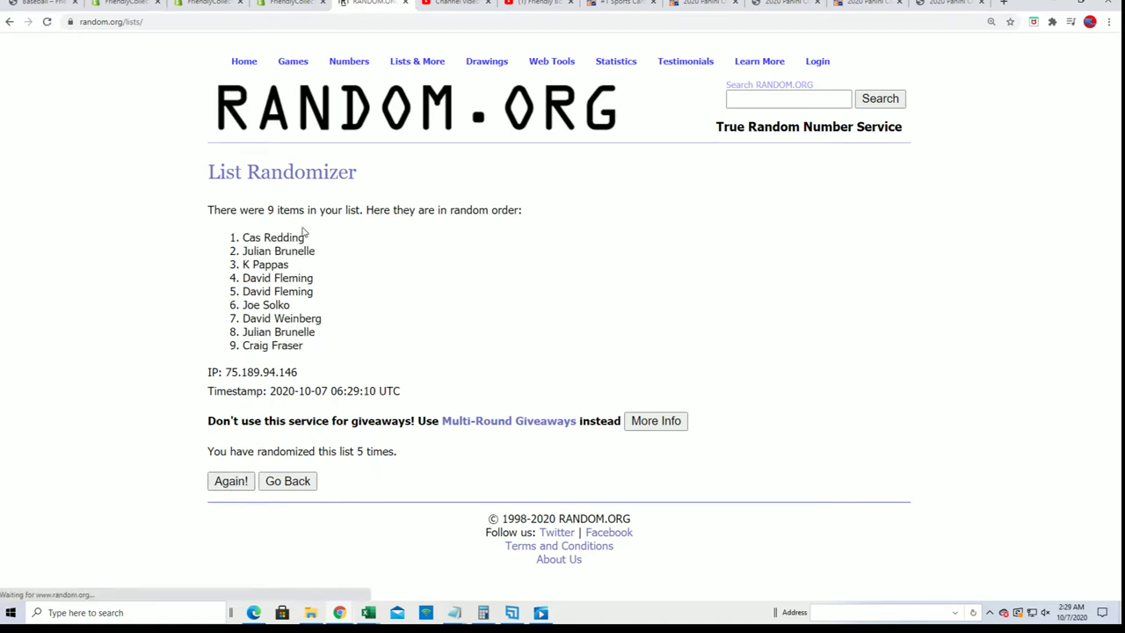
click(233, 479)
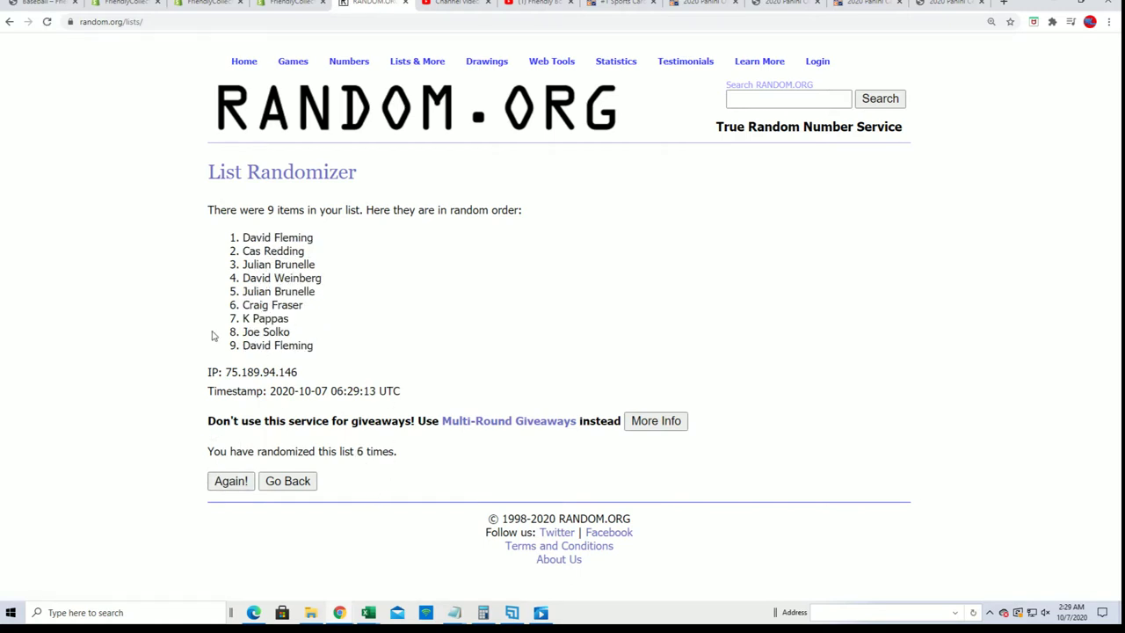
click(229, 483)
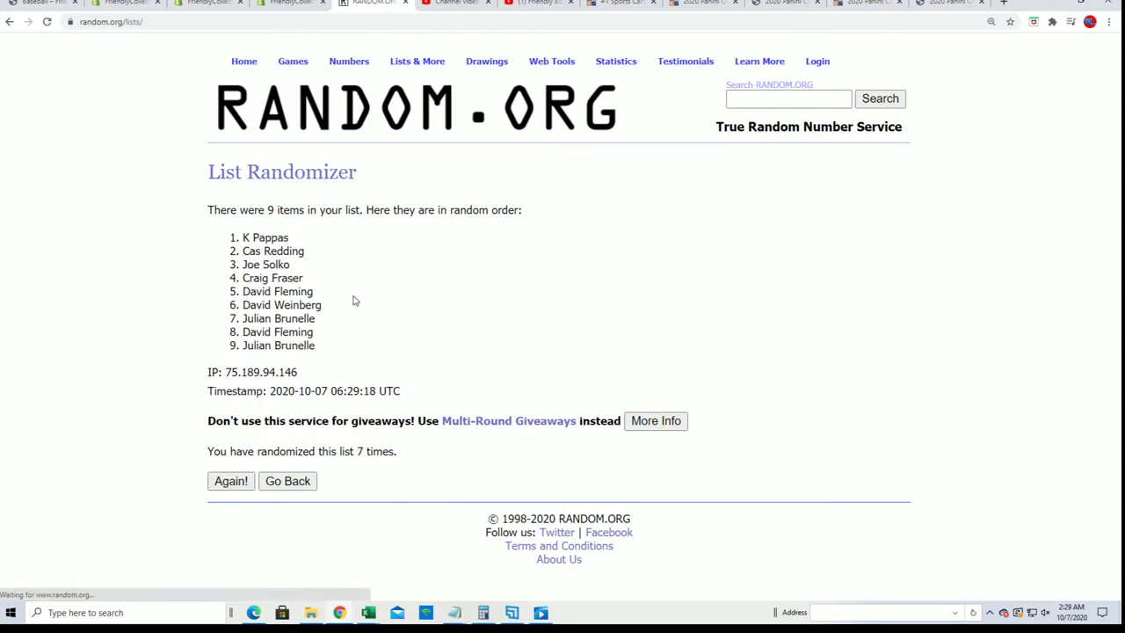
Copy the top three randomized names and append them to the end of the 2 RANDOM TEAMS list in Notepad
drag(309, 270, 176, 252)
right_click(251, 249)
click(273, 253)
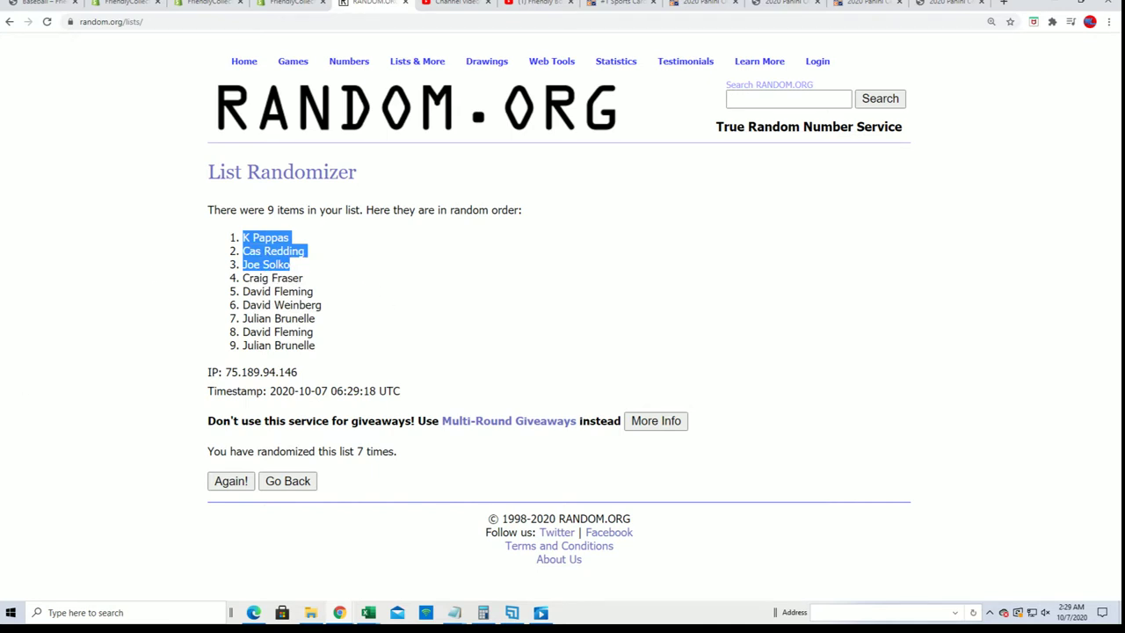
key(alt+Tab)
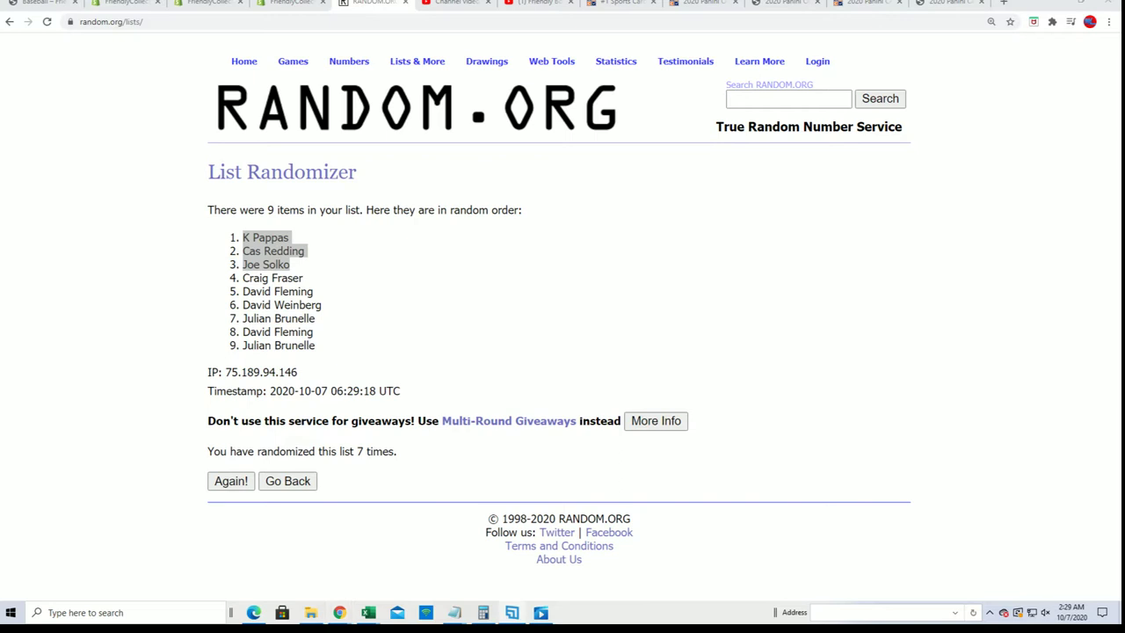
click(511, 612)
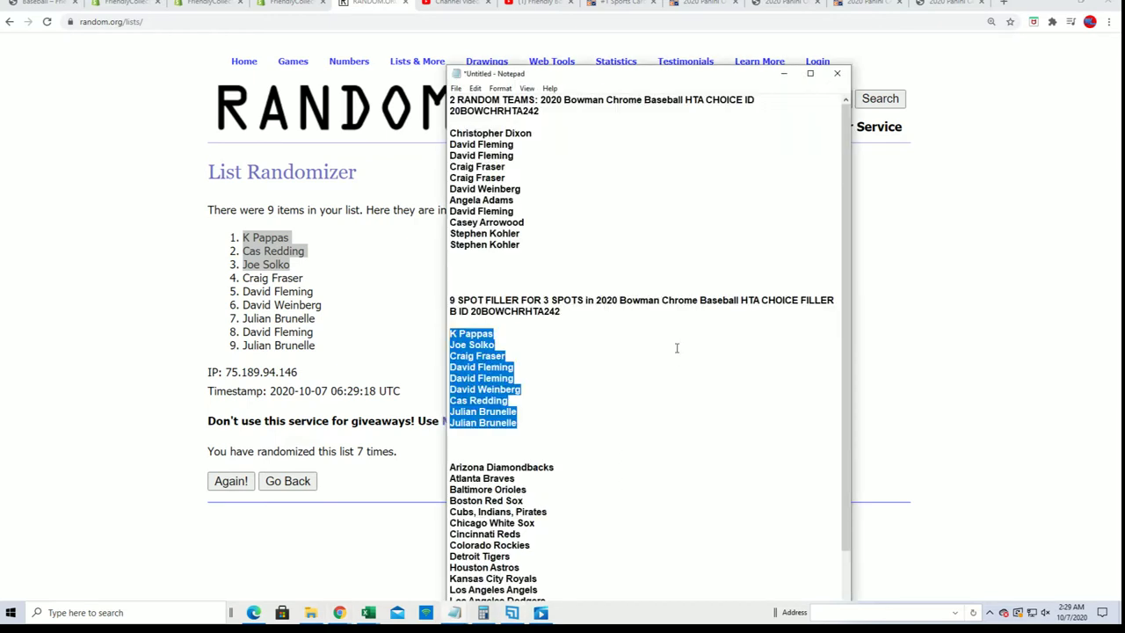
click(537, 243)
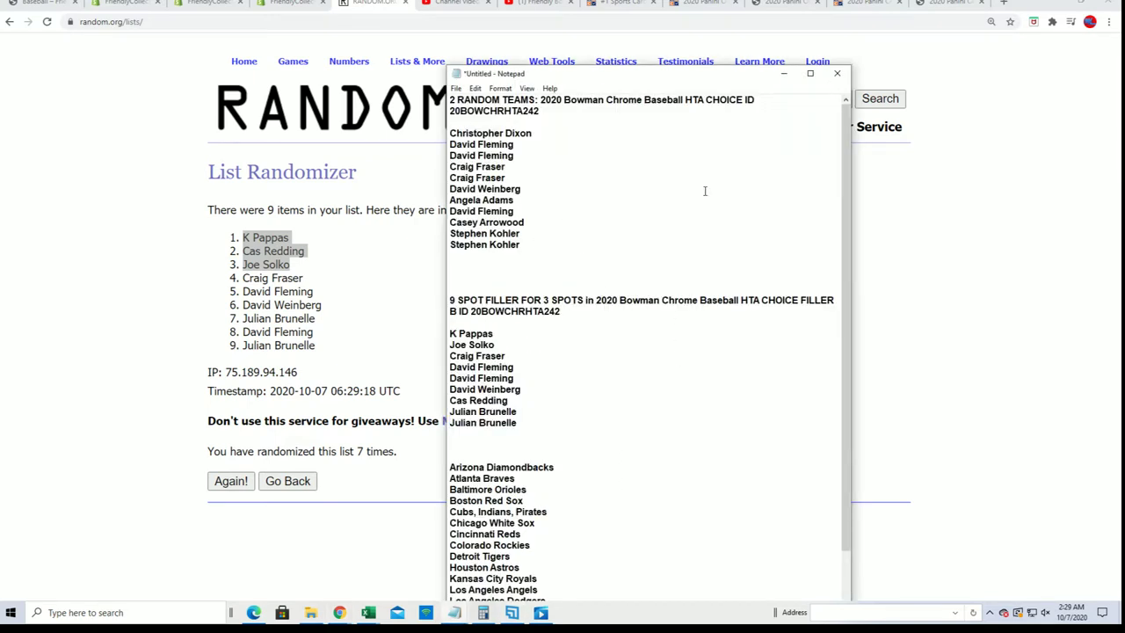
key(Return)
key(ctrl+v)
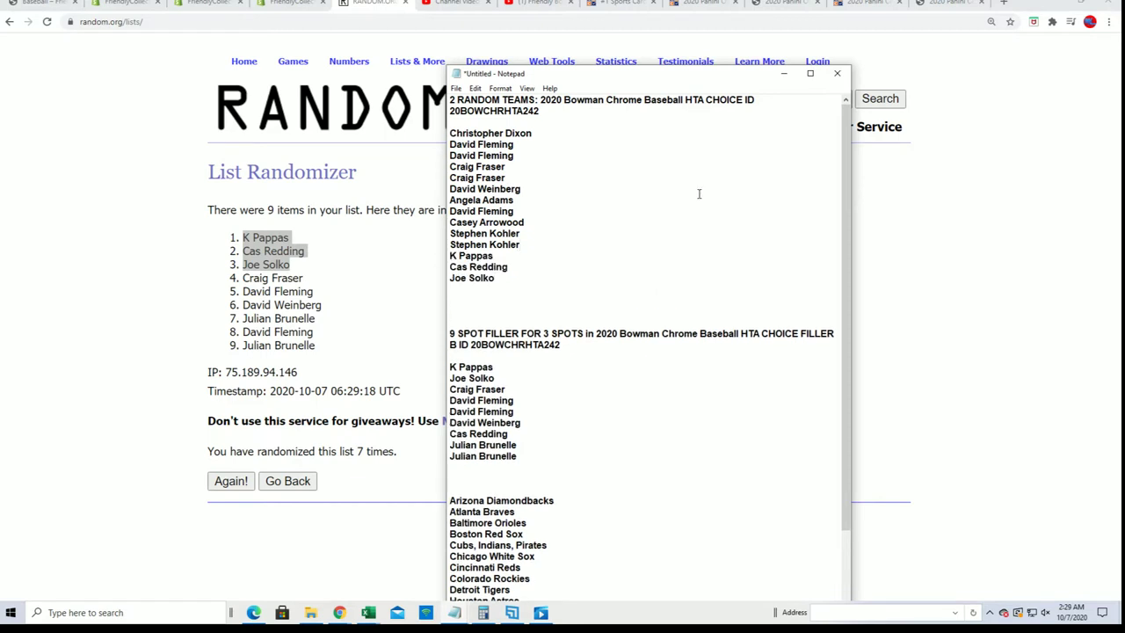
Duplicate the complete 2 RANDOM TEAMS name list directly below itself so that each entry is listed twice
drag(498, 278, 443, 133)
right_click(490, 154)
click(504, 190)
click(474, 290)
right_click(473, 292)
click(486, 343)
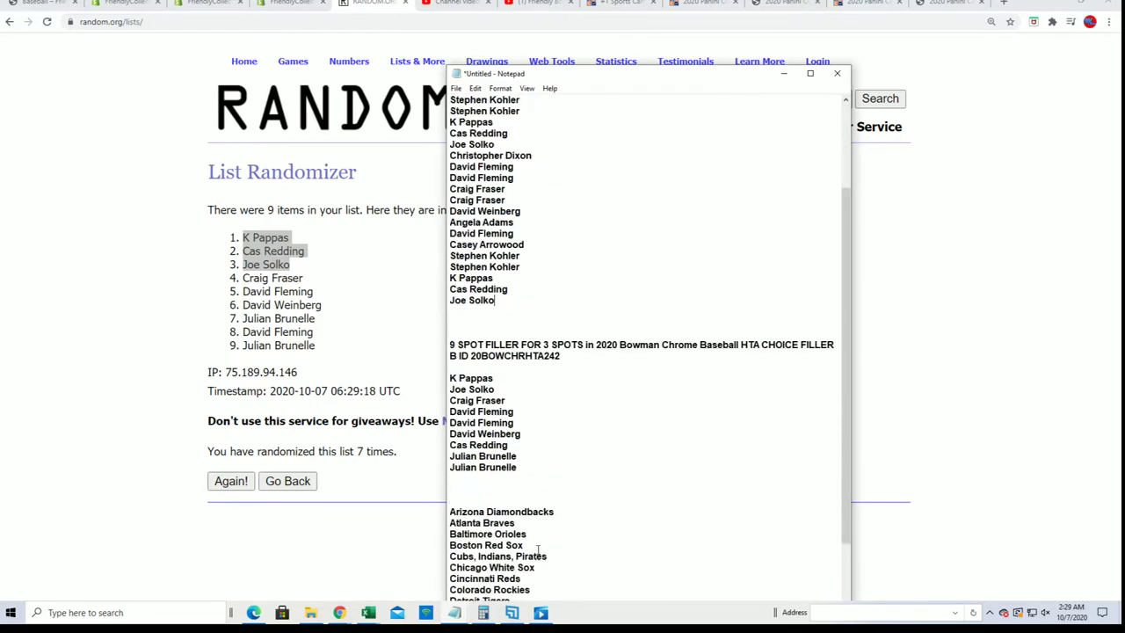
Delete the 9 SPOT FILLER heading and the nine names under it from the Notepad file
drag(518, 434, 457, 311)
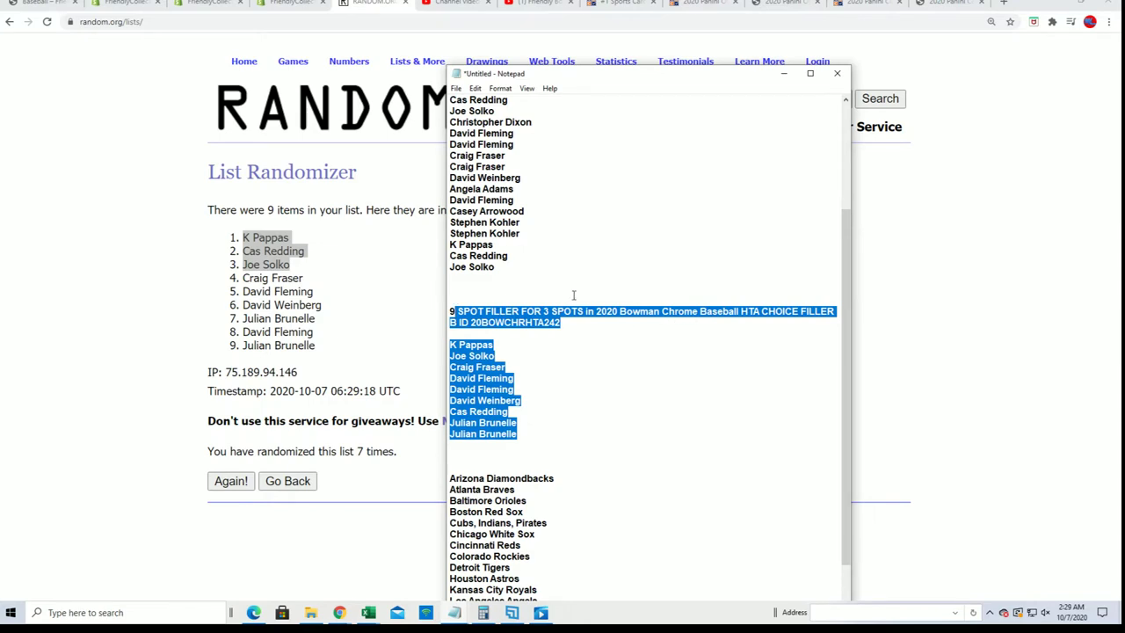
key(BackSpace)
key(BackSpace)
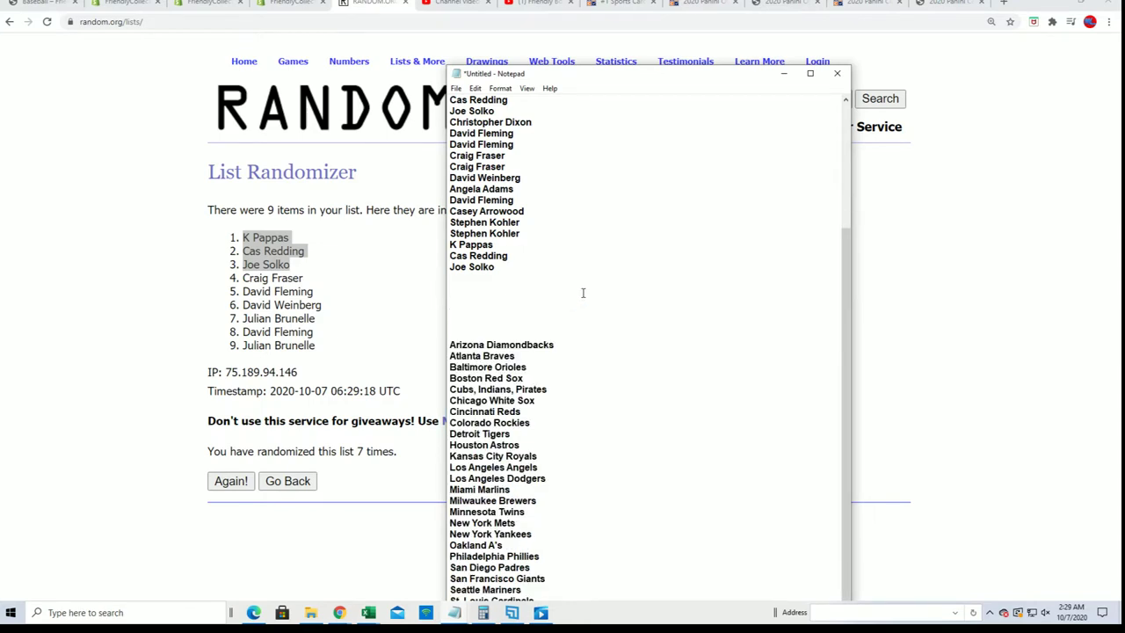
Copy the whole doubled name list from Notepad and paste it into a fresh List Randomizer form on RANDOM.ORG
drag(527, 263, 456, 132)
right_click(482, 145)
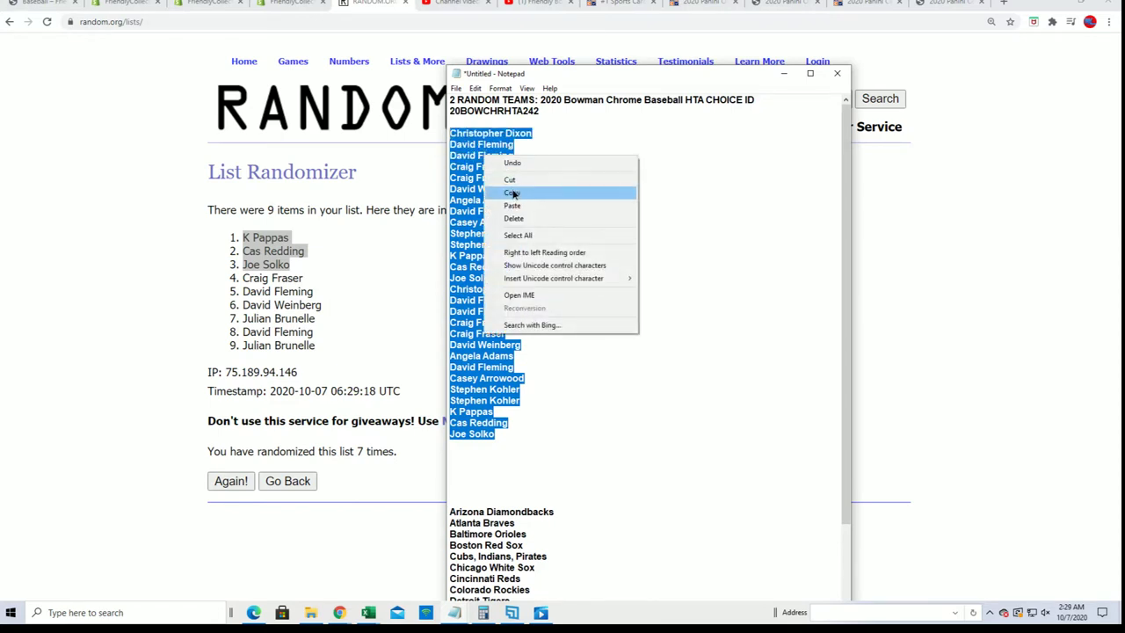
click(517, 193)
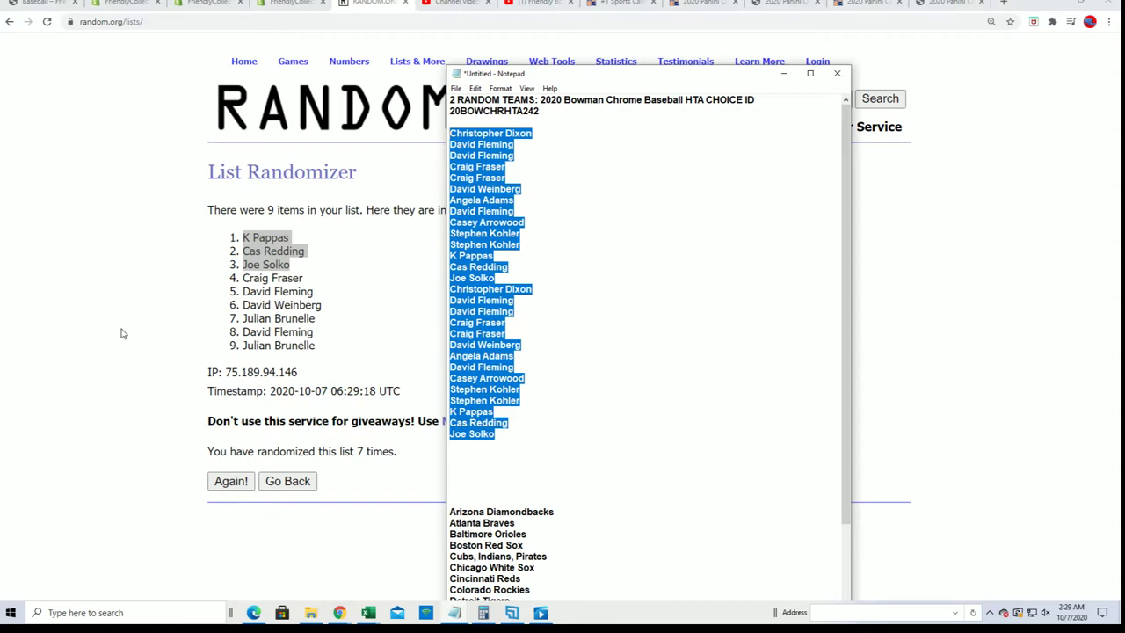
click(149, 295)
mouse_move(417, 60)
click(427, 81)
click(234, 343)
right_click(234, 345)
click(256, 431)
Randomize the doubled participant list seven times
scroll(681, 413, down, 1)
click(236, 496)
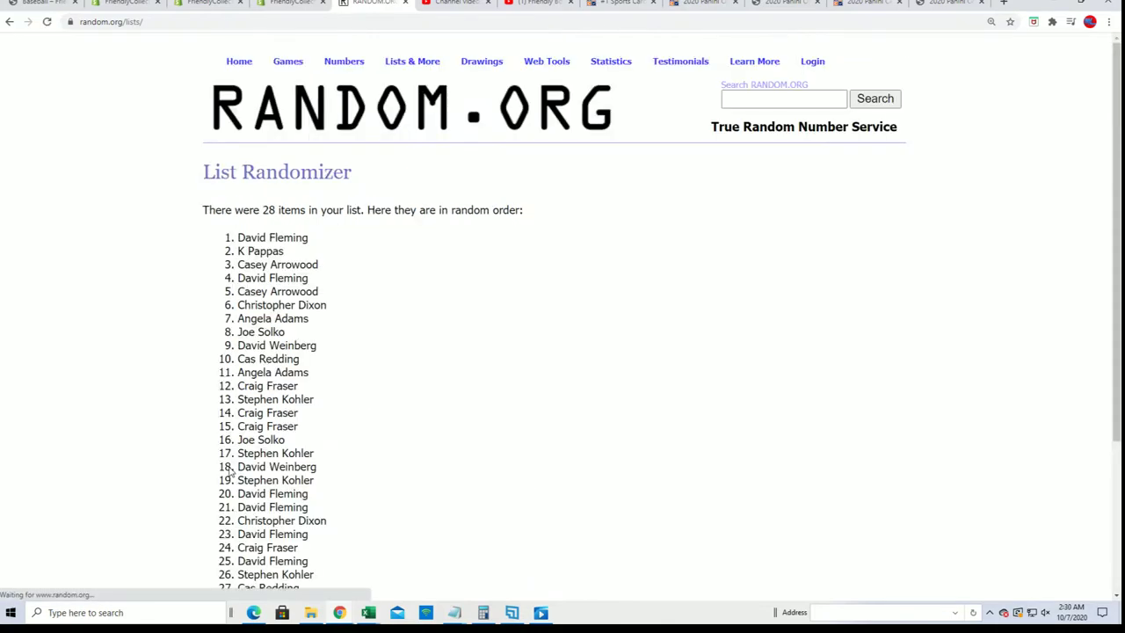
scroll(231, 473, down, 3)
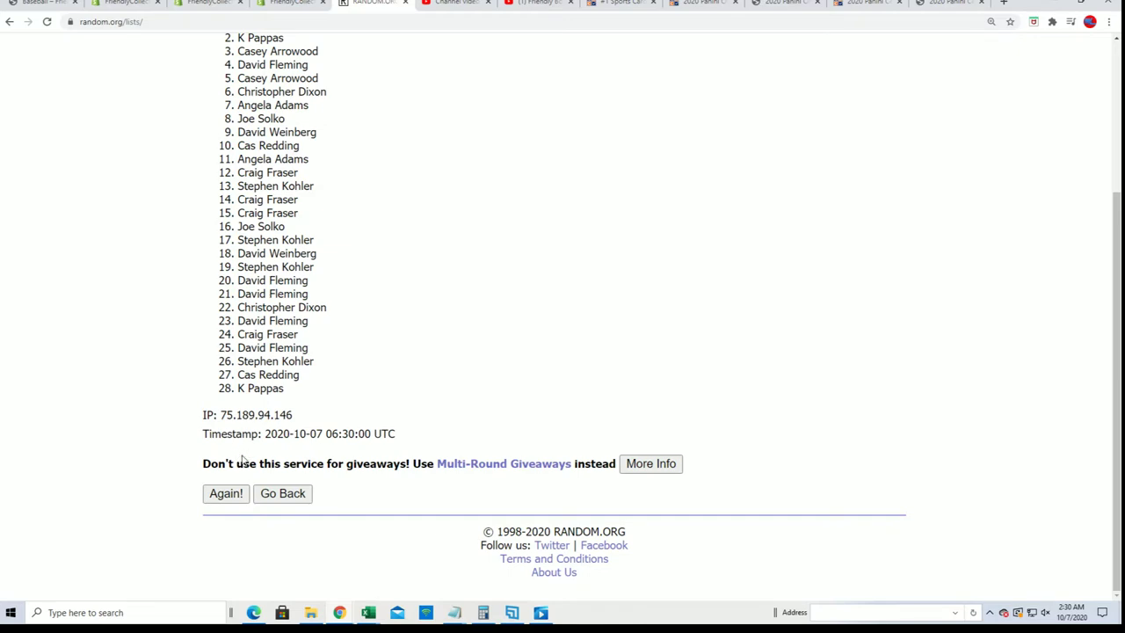
click(226, 493)
scroll(238, 457, down, 3)
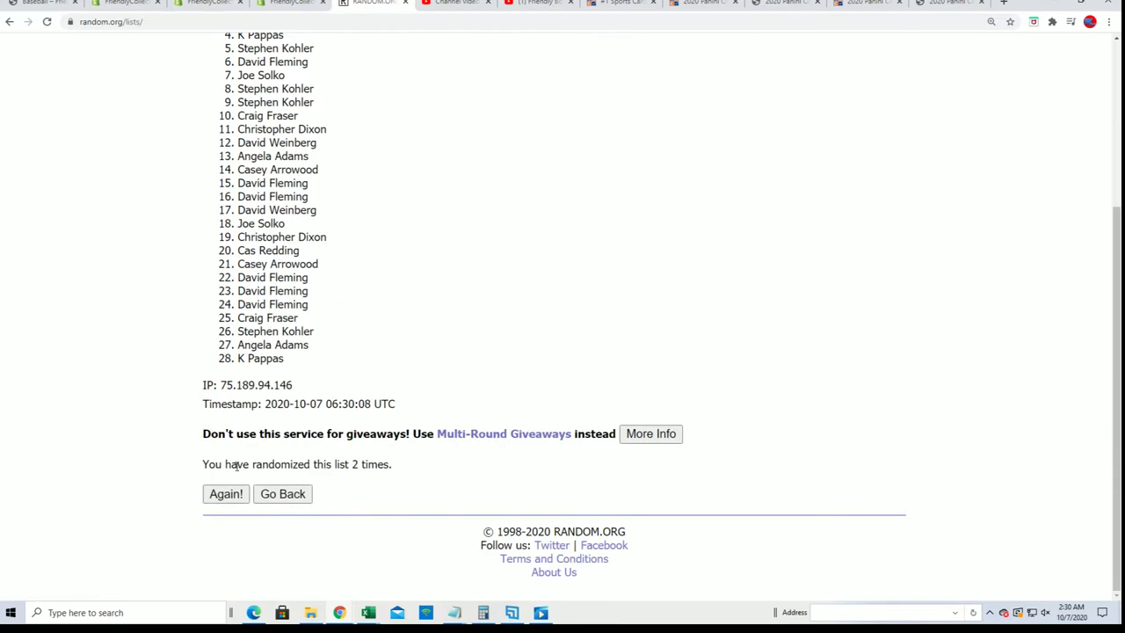
scroll(264, 474, down, 3)
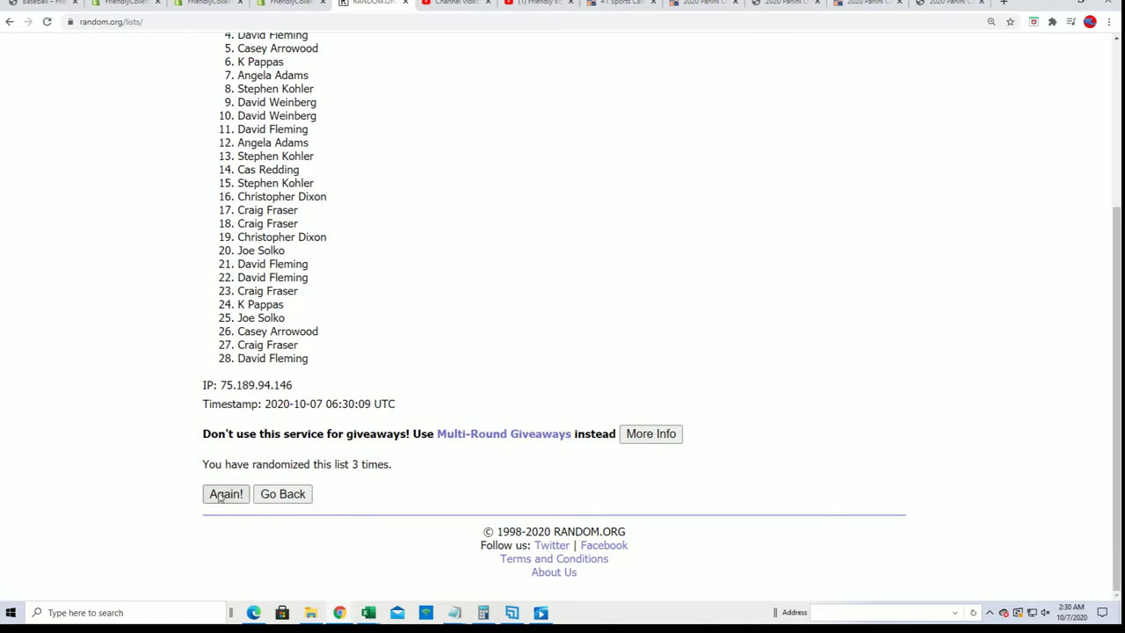
click(220, 494)
click(225, 493)
scroll(399, 430, down, 2)
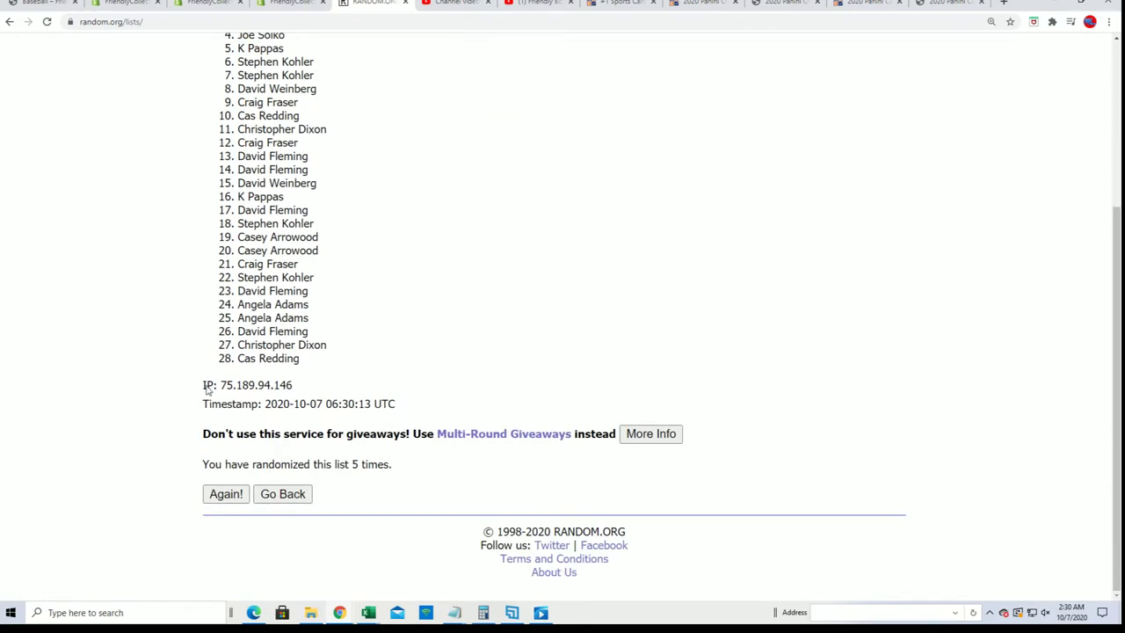
click(241, 490)
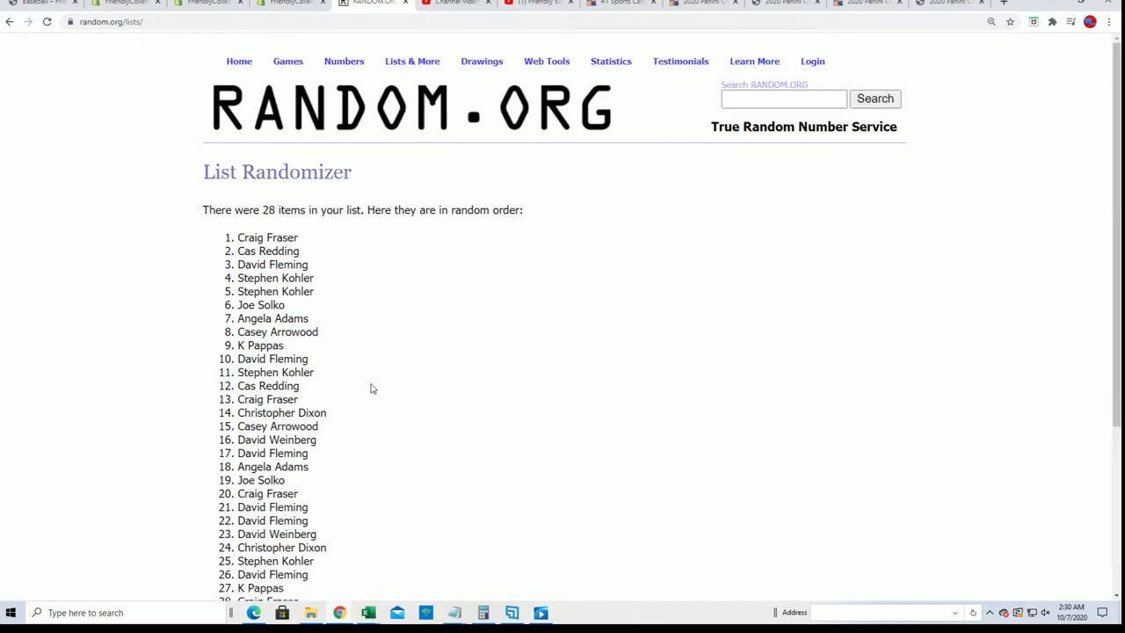
scroll(387, 422, down, 2)
scroll(401, 446, down, 1)
click(224, 492)
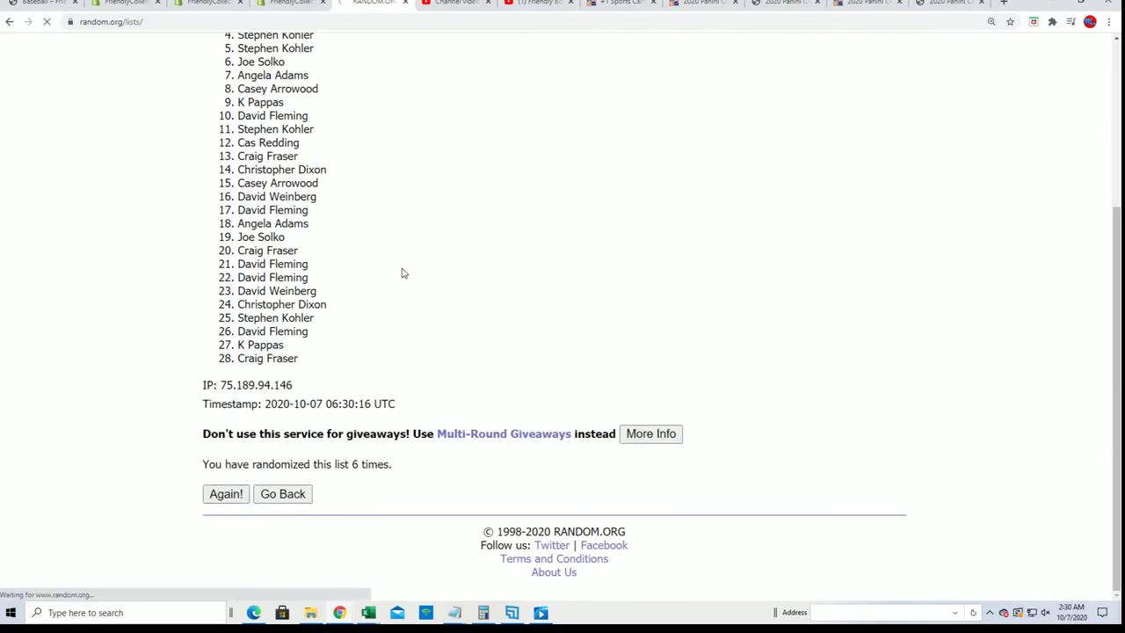
scroll(399, 264, down, 2)
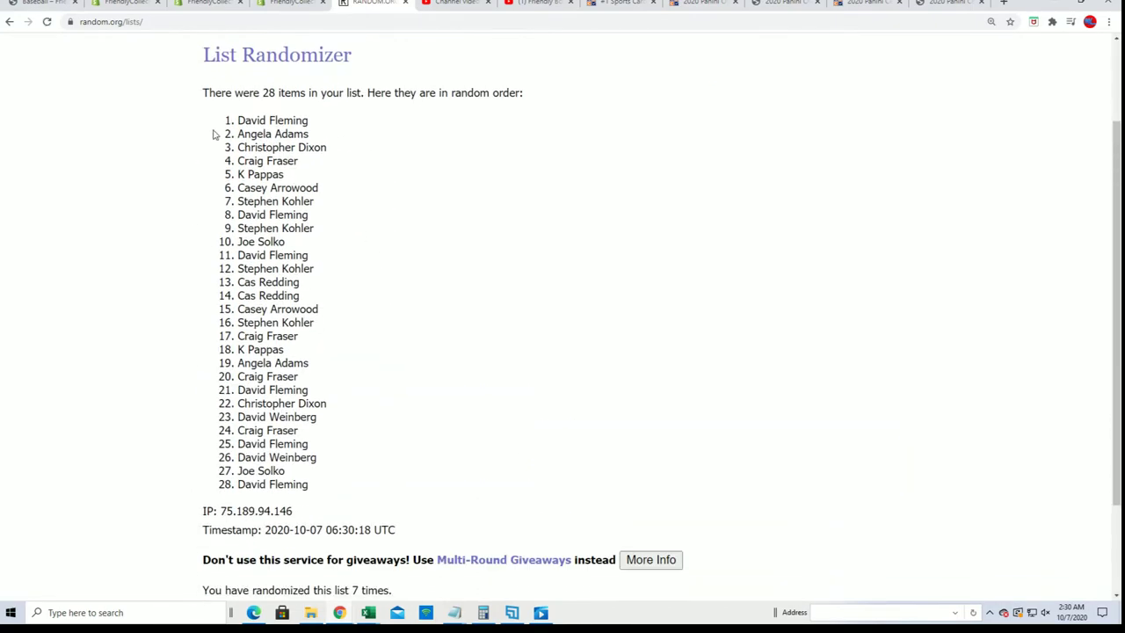
Copy all the shuffled names and paste them as unformatted text into the OWNERS column in Excel, starting at cell A2
drag(236, 120, 341, 488)
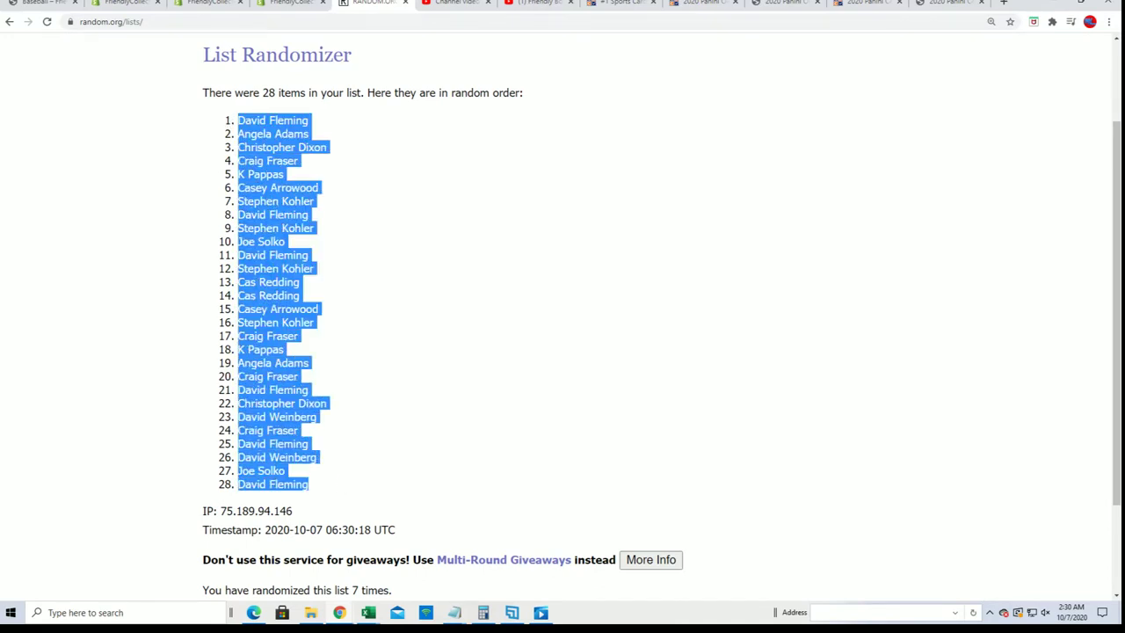
right_click(277, 421)
click(294, 429)
scroll(447, 528, down, 1)
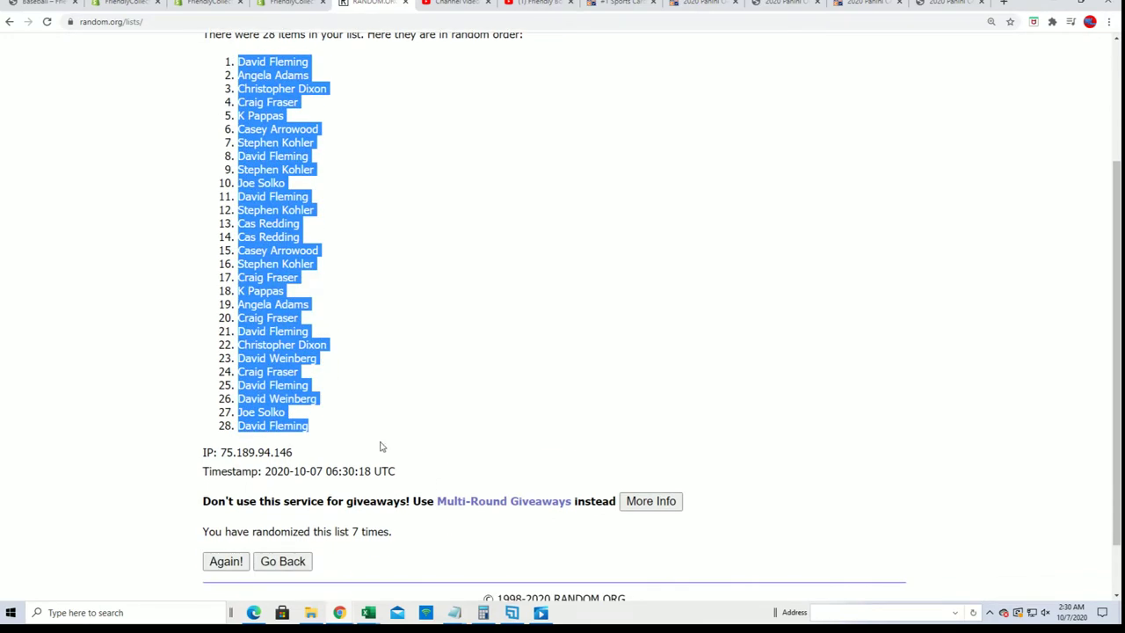
key(alt+Tab)
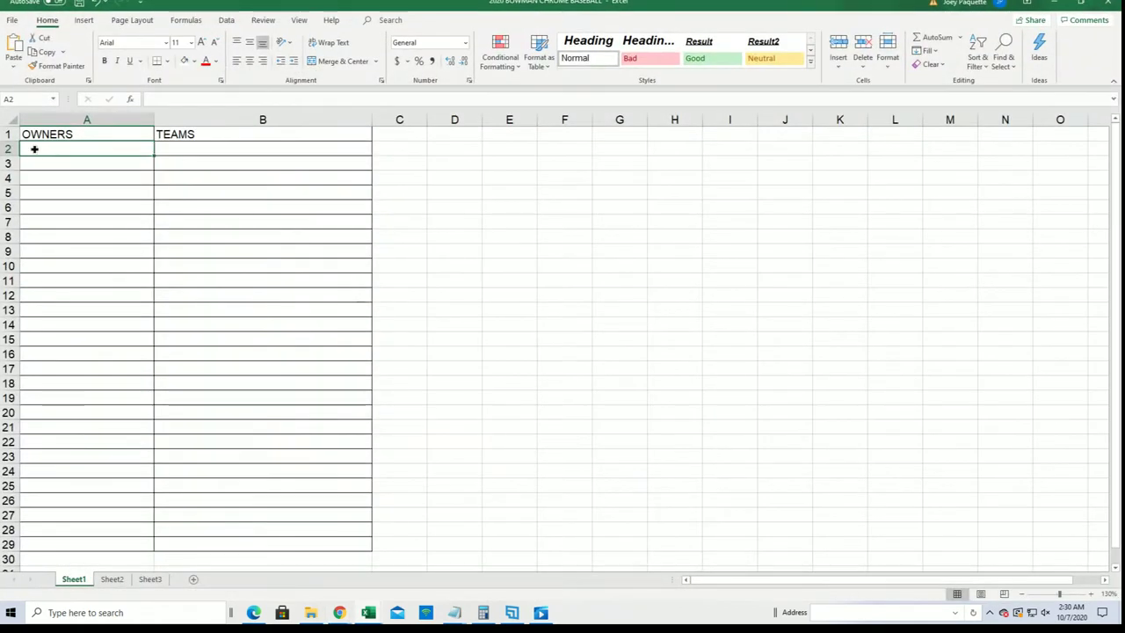
right_click(37, 149)
click(78, 227)
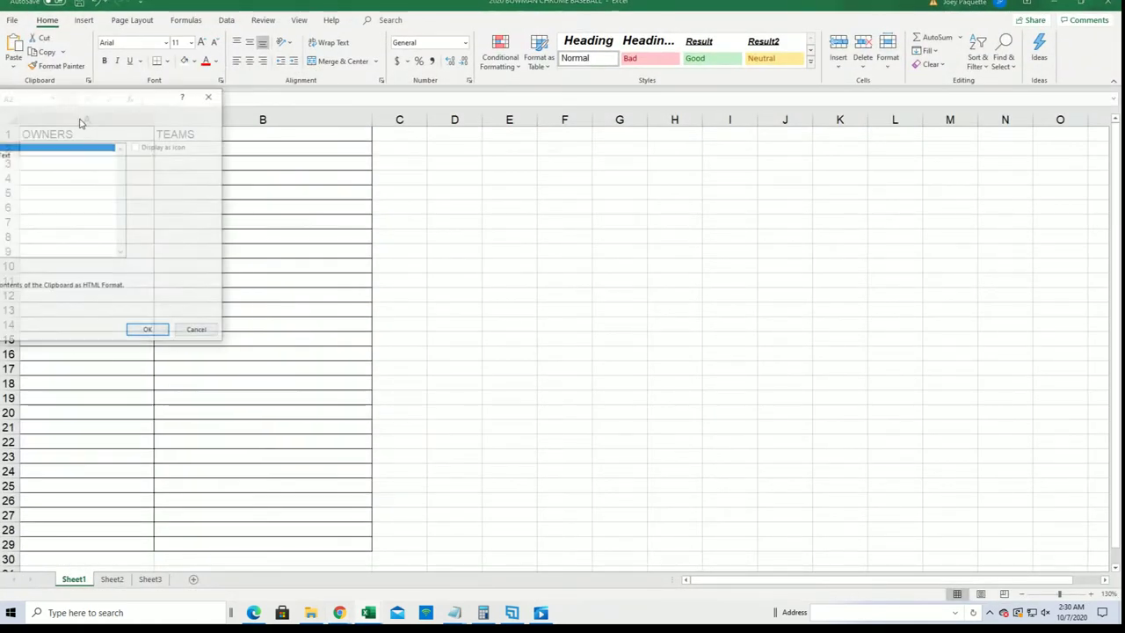
click(5, 162)
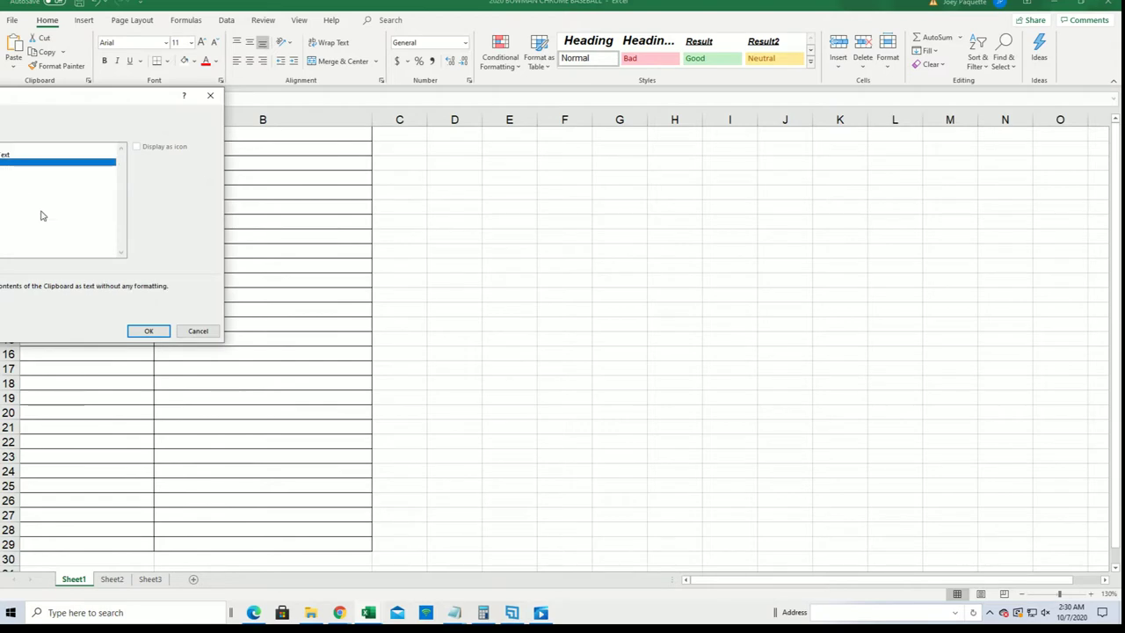
click(148, 330)
Make the pasted owner names bold and unindented, and narrow column A to fit them
right_click(103, 193)
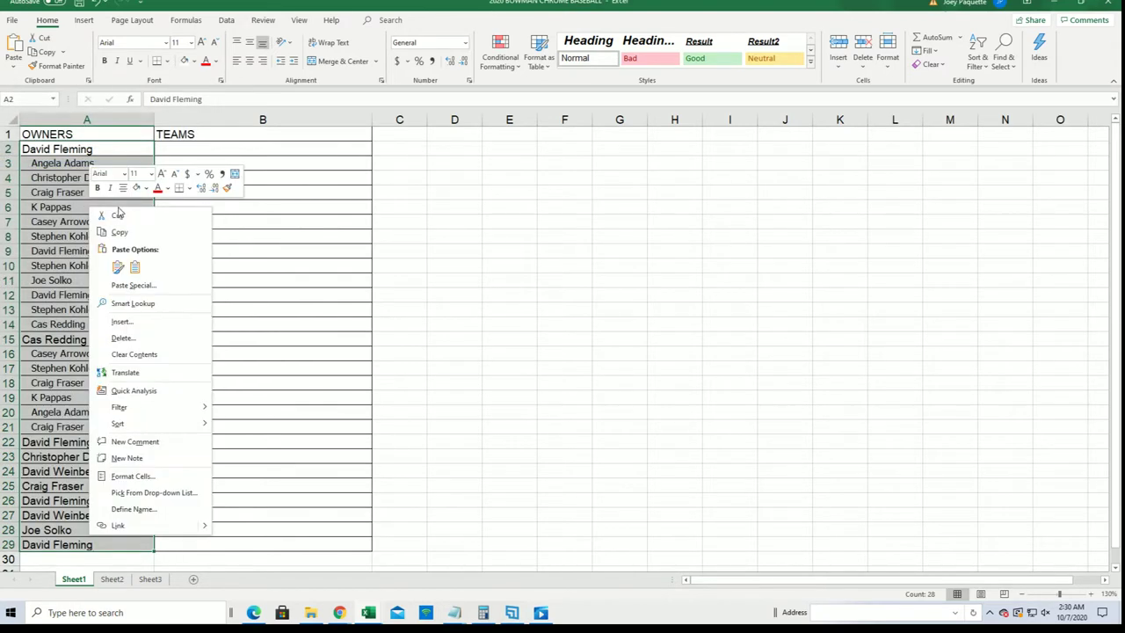
click(98, 187)
click(123, 187)
click(123, 187)
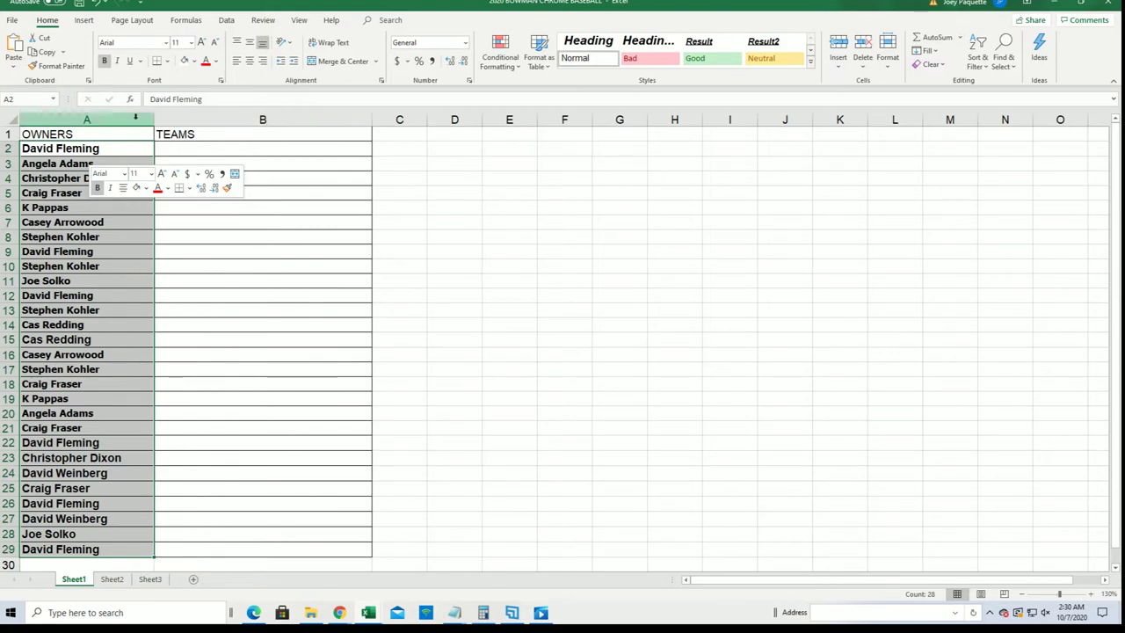
click(145, 119)
drag(154, 119, 124, 130)
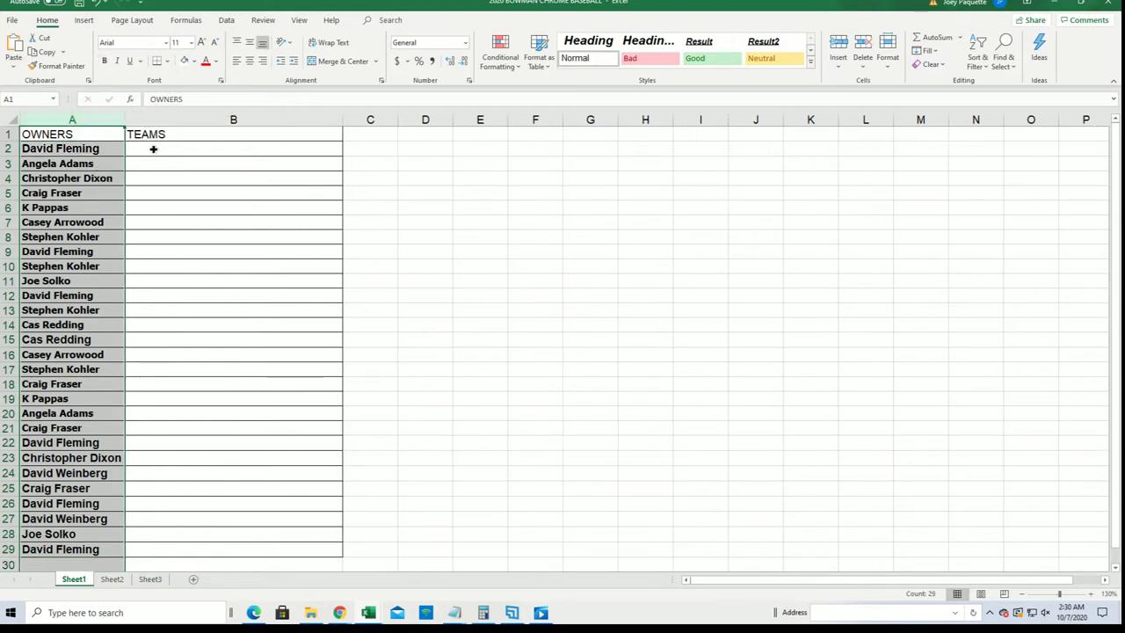
click(156, 149)
Switch back to RANDOM.ORG and open a fresh List Randomizer form
key(alt+Tab)
scroll(492, 247, up, 5)
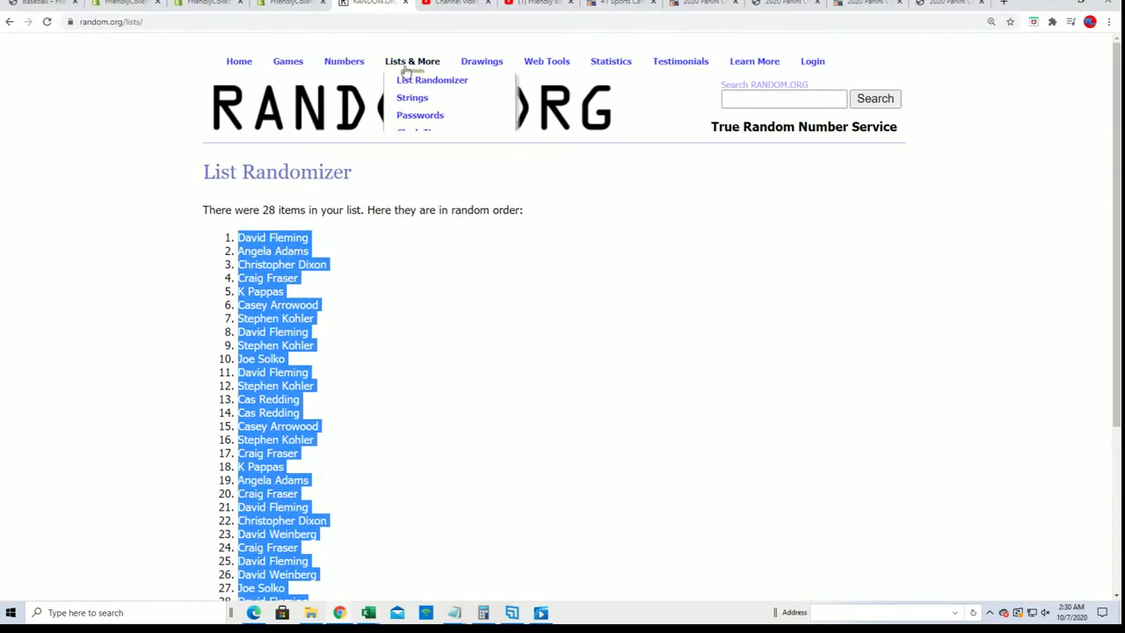
click(426, 79)
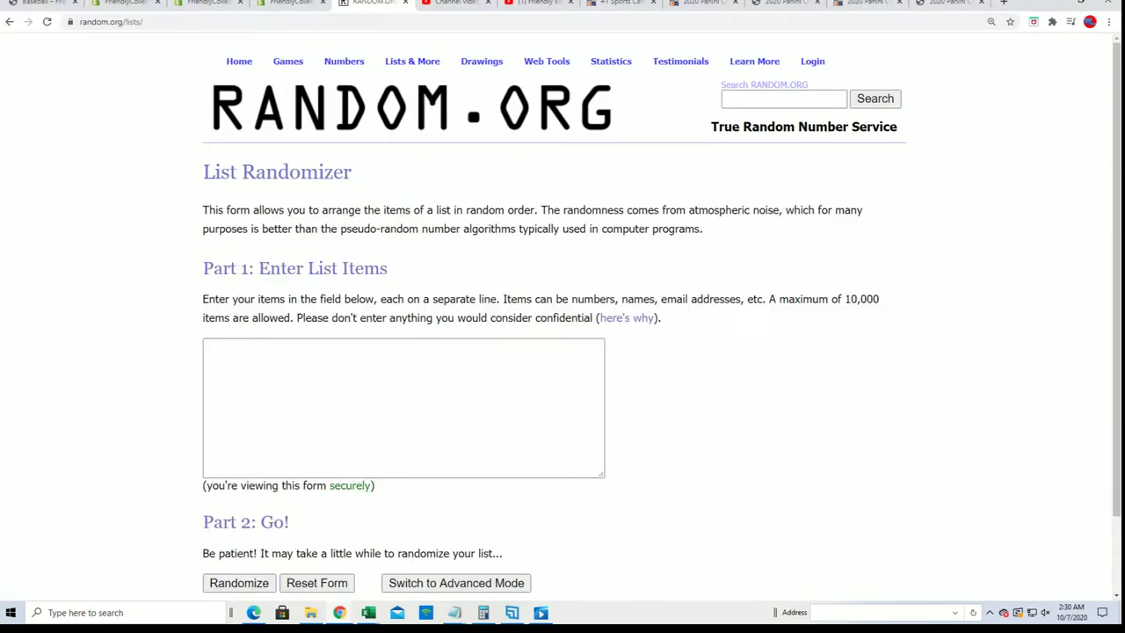
Copy the team list, Arizona Diamondbacks through Washington Nationals, from Notepad and paste it into the List Randomizer form
key(alt+Tab)
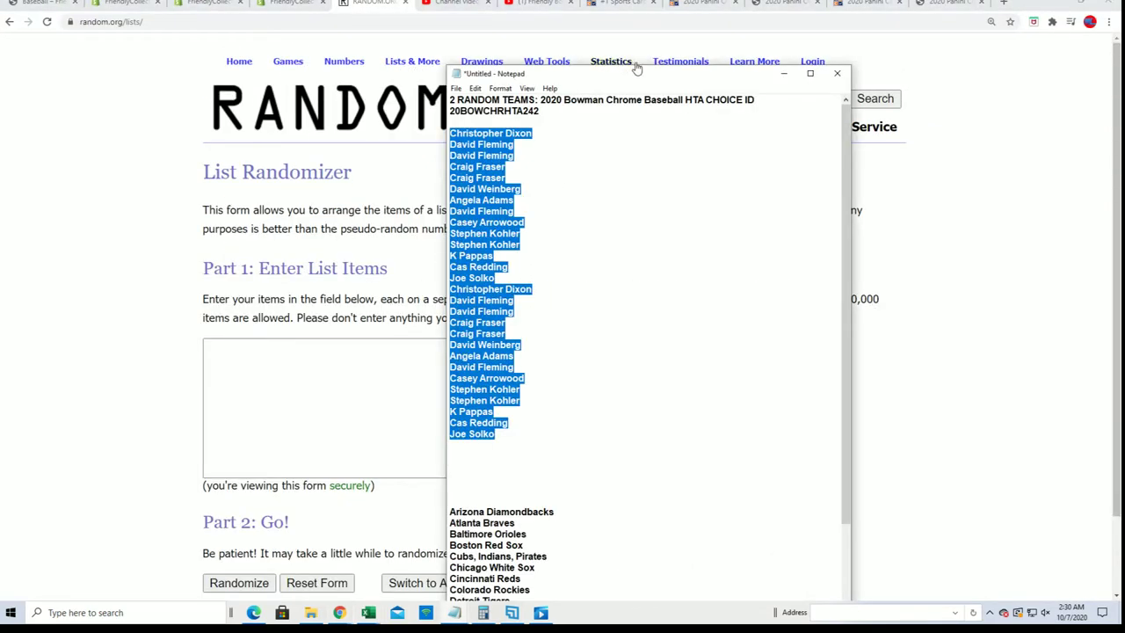
drag(620, 68, 619, 0)
scroll(618, 383, down, 5)
drag(548, 572, 449, 272)
right_click(464, 276)
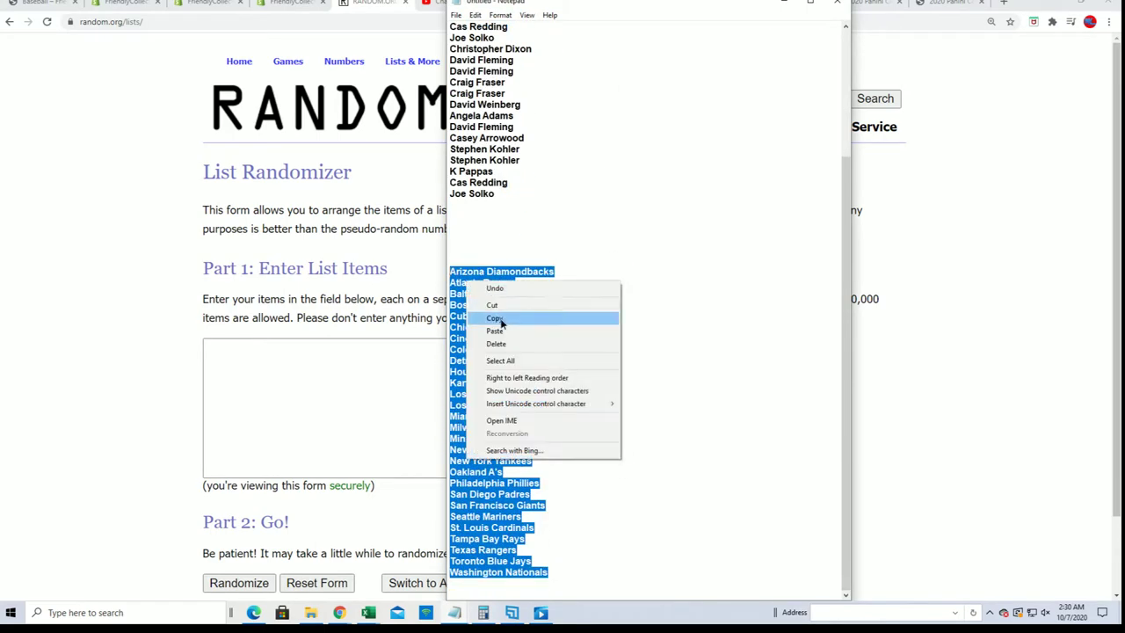
click(492, 317)
click(223, 345)
right_click(225, 346)
click(246, 435)
Randomize the team list seven times
scroll(642, 427, down, 2)
click(236, 494)
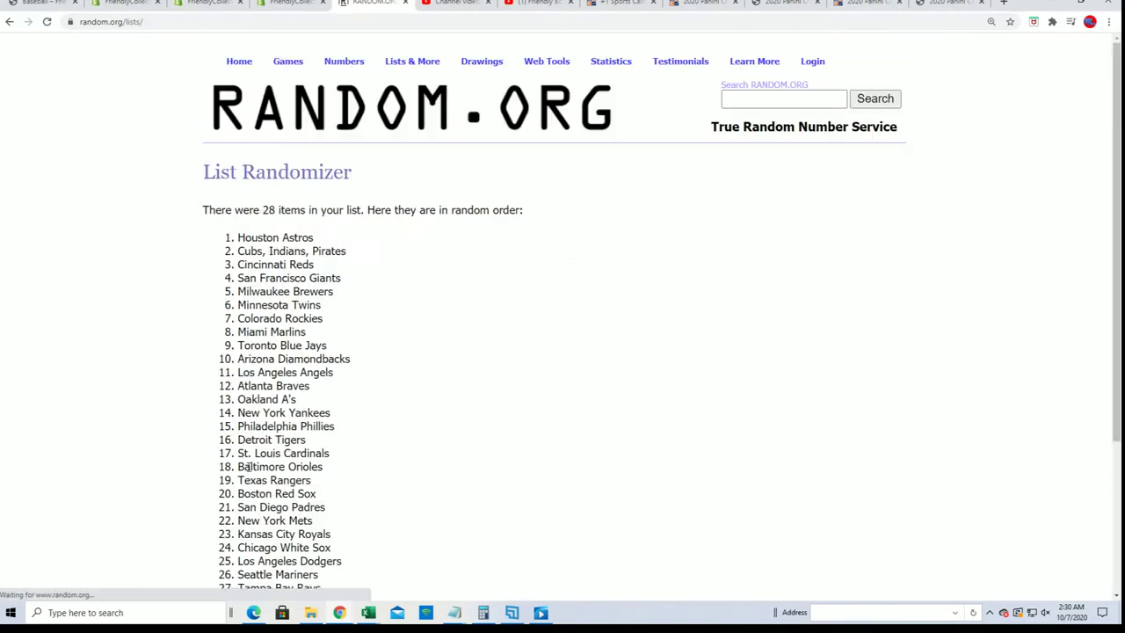
scroll(237, 483, down, 3)
click(230, 490)
scroll(248, 485, down, 3)
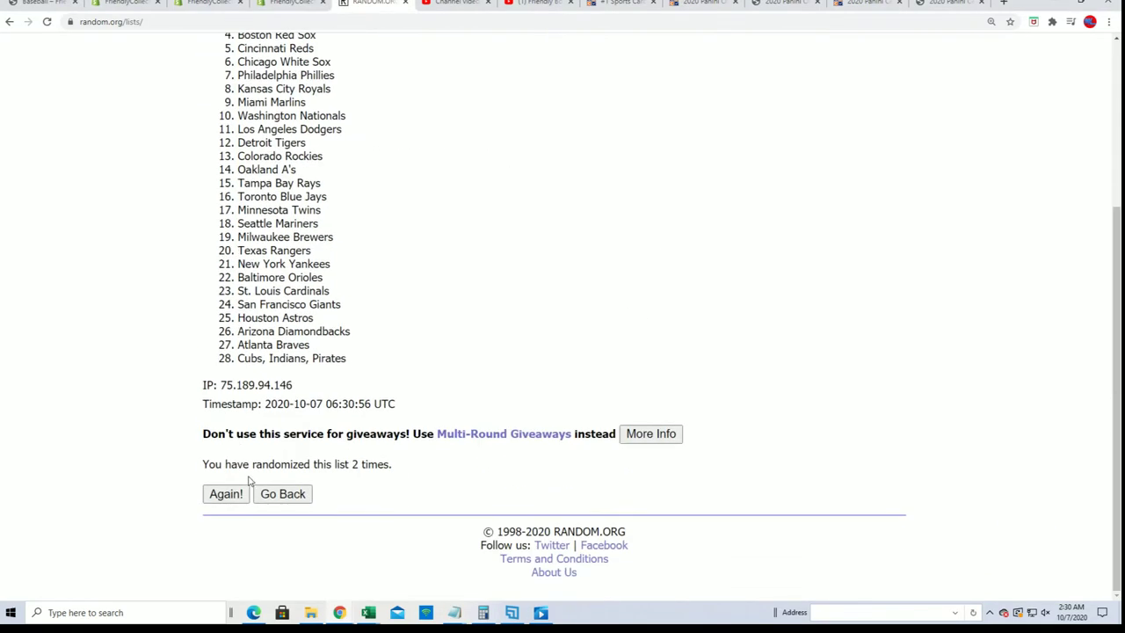
click(239, 492)
click(226, 493)
click(225, 494)
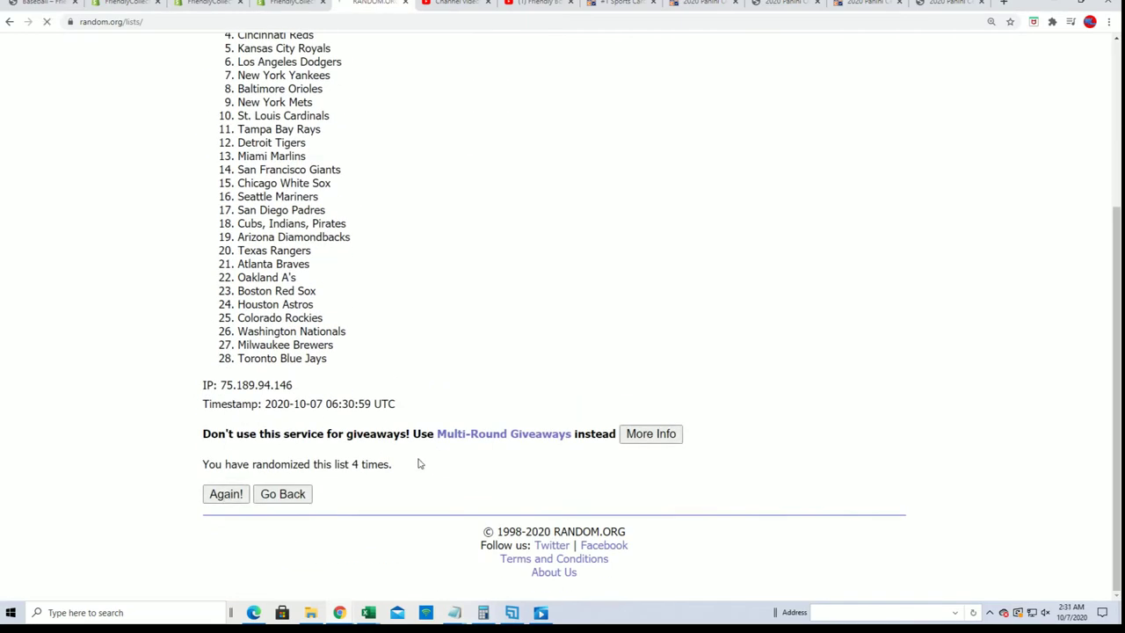
click(226, 493)
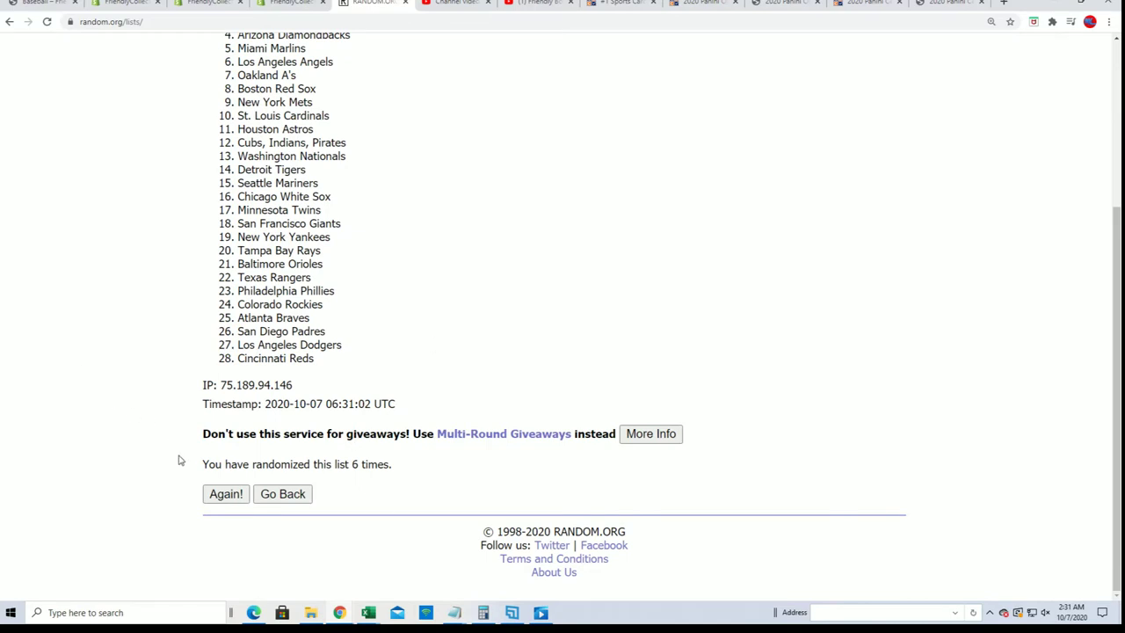
click(222, 493)
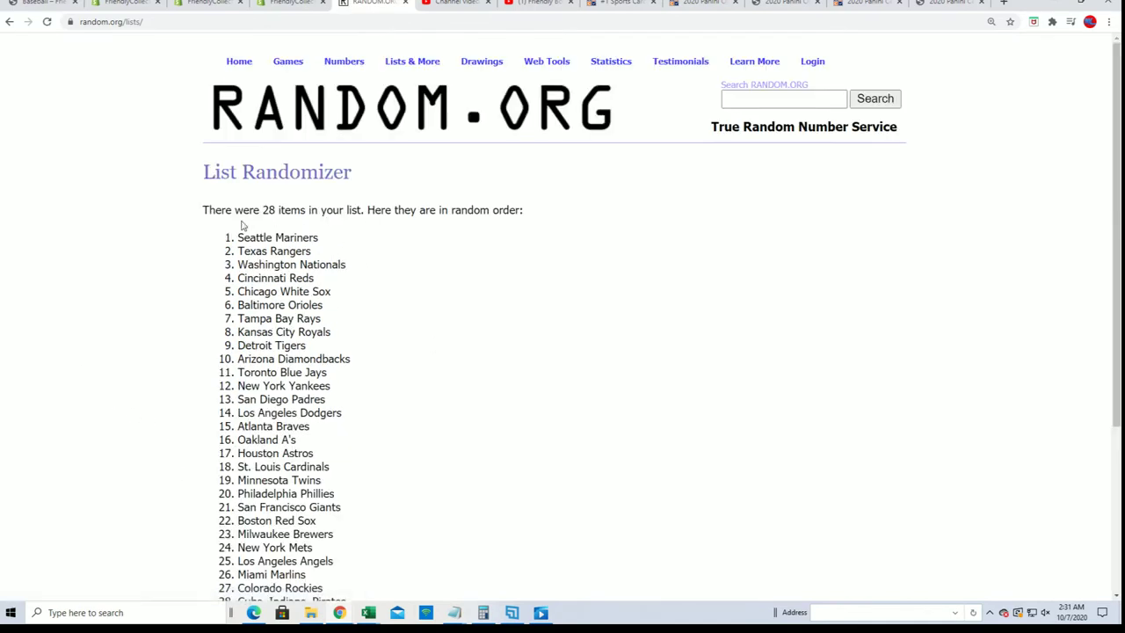
Copy all the shuffled team names from the randomizer results
drag(238, 223, 314, 398)
scroll(374, 232, down, 1)
drag(237, 120, 356, 369)
scroll(298, 287, down, 1)
right_click(260, 261)
click(289, 271)
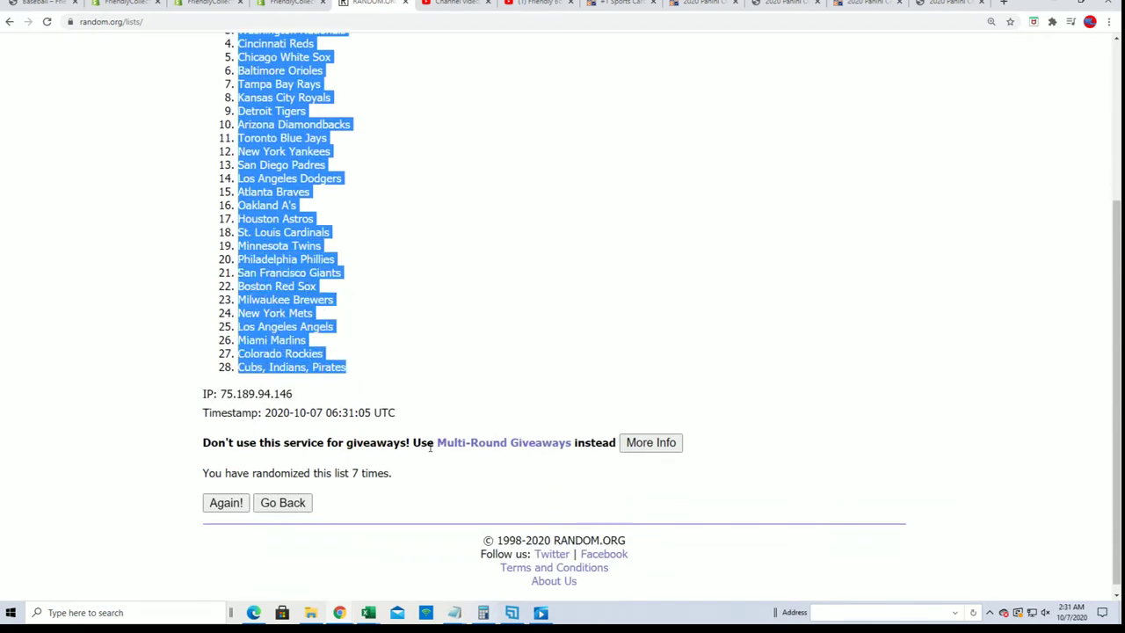
scroll(429, 447, up, 1)
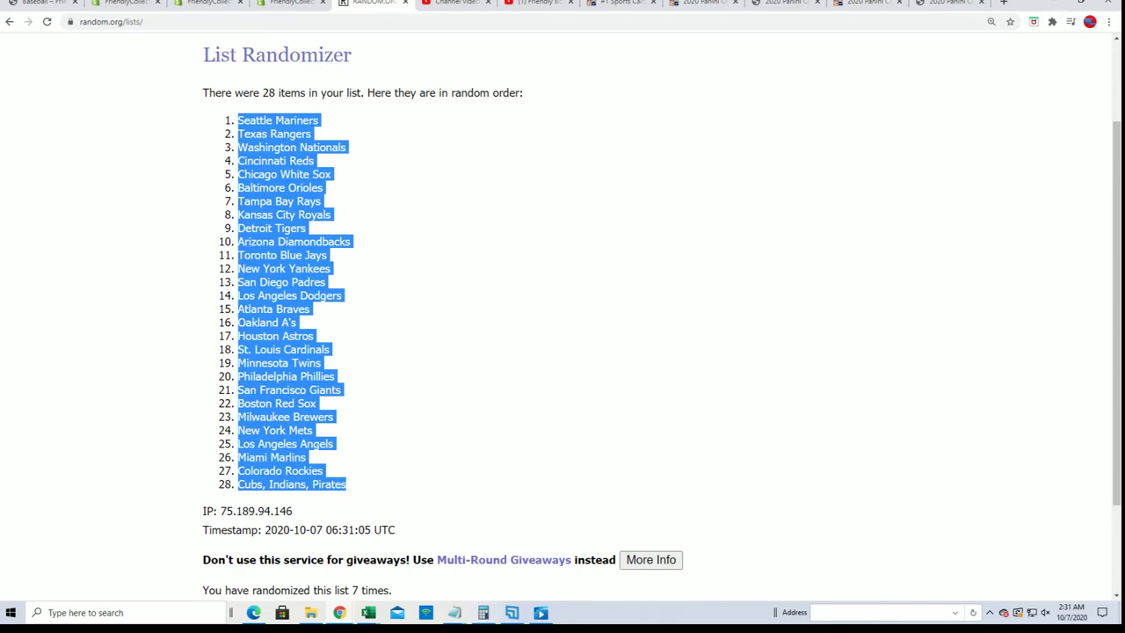
Paste the shuffled teams as unformatted text into the TEAMS column in Excel, starting at cell B2
key(alt+Tab)
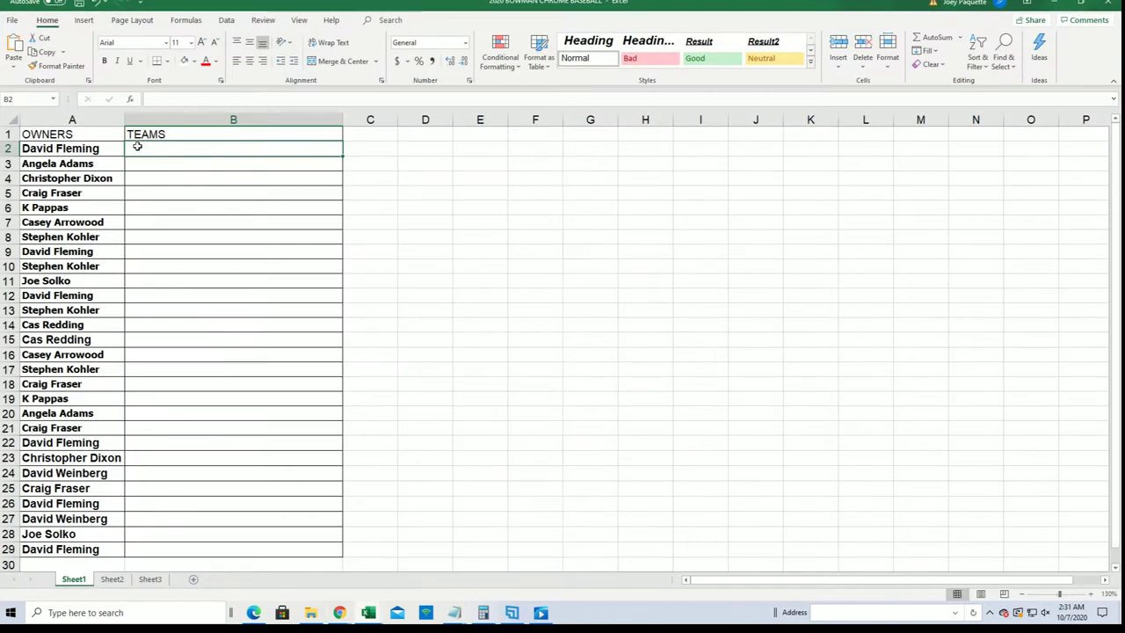
right_click(137, 146)
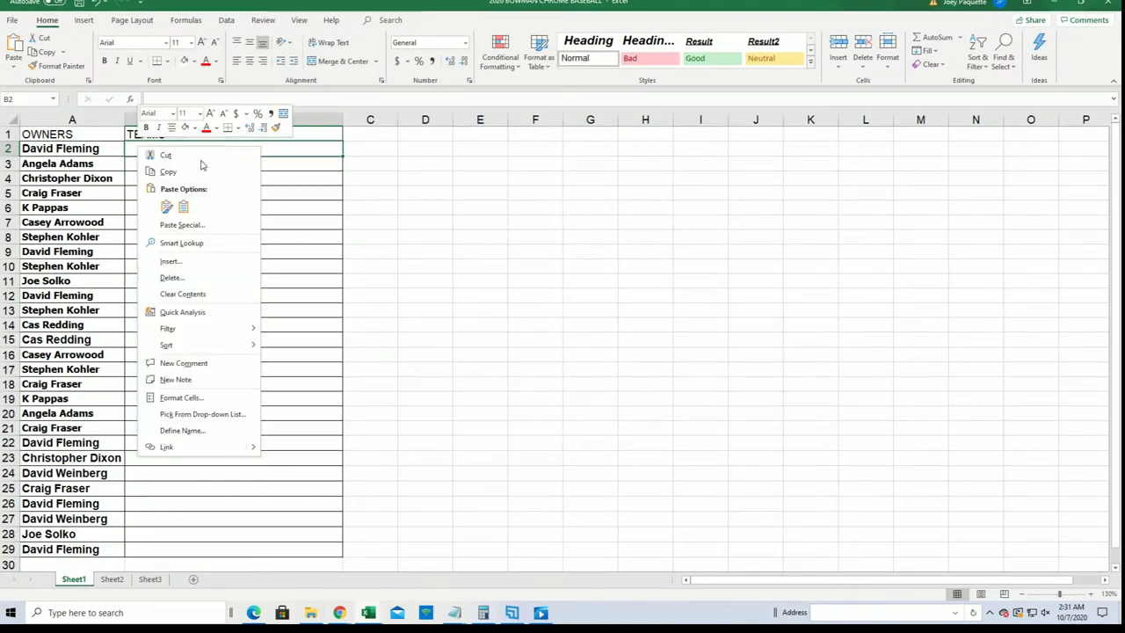
click(184, 223)
click(74, 157)
click(246, 326)
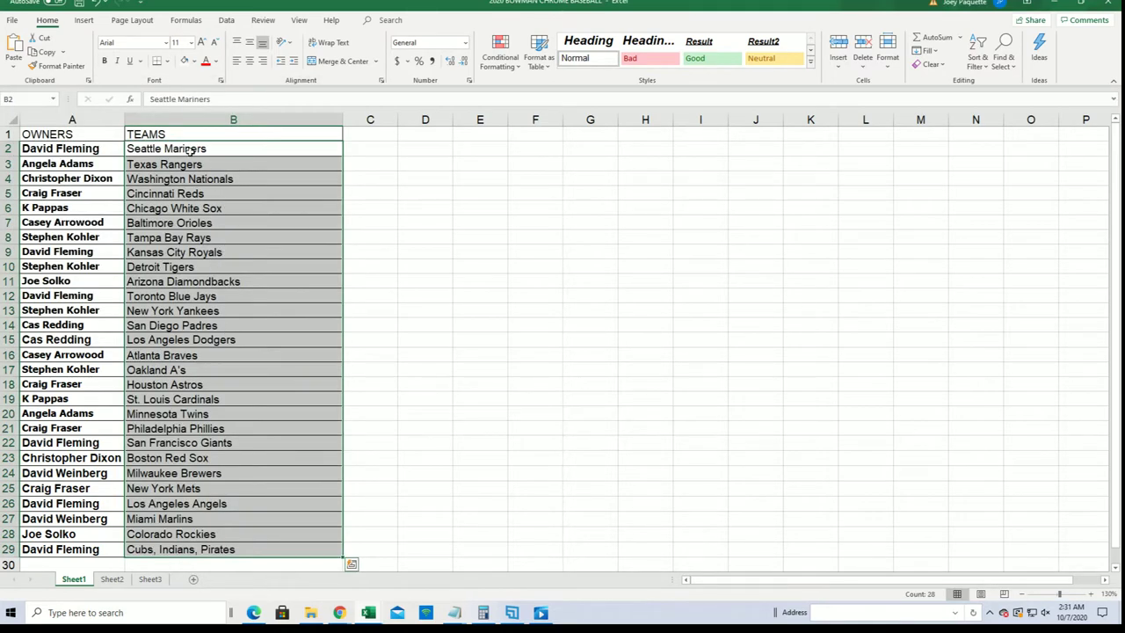
click(118, 210)
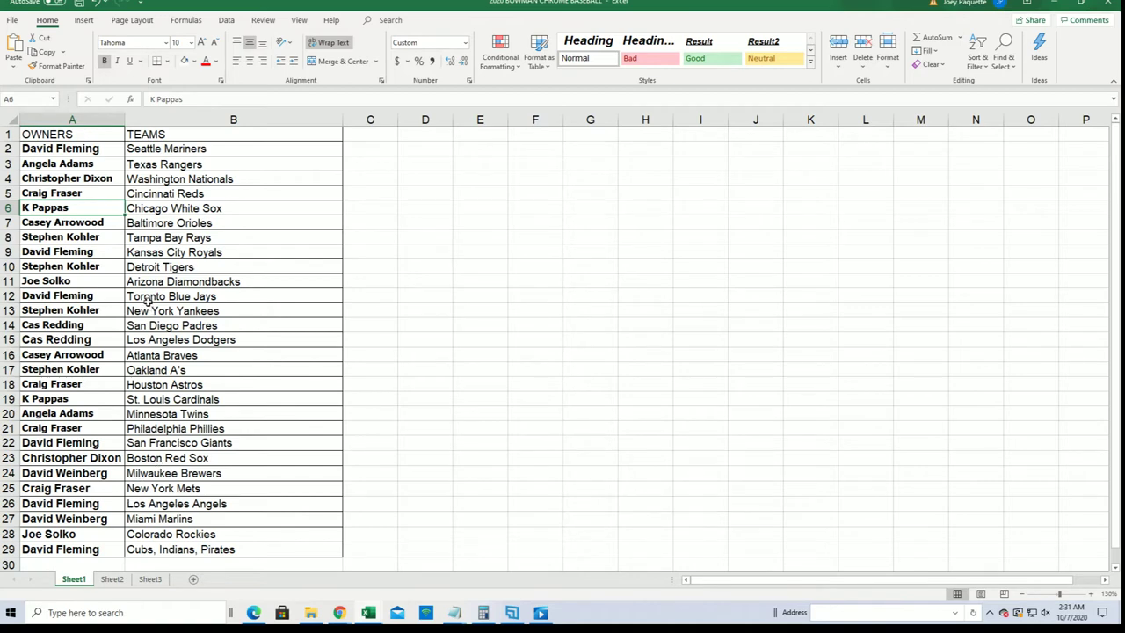
click(102, 165)
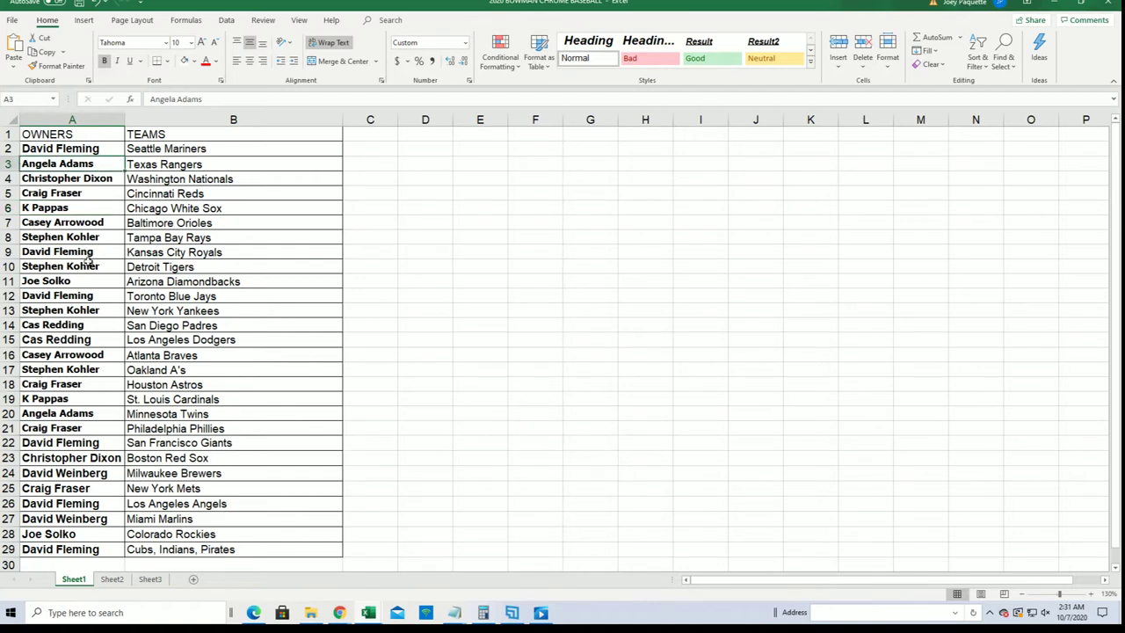
click(177, 311)
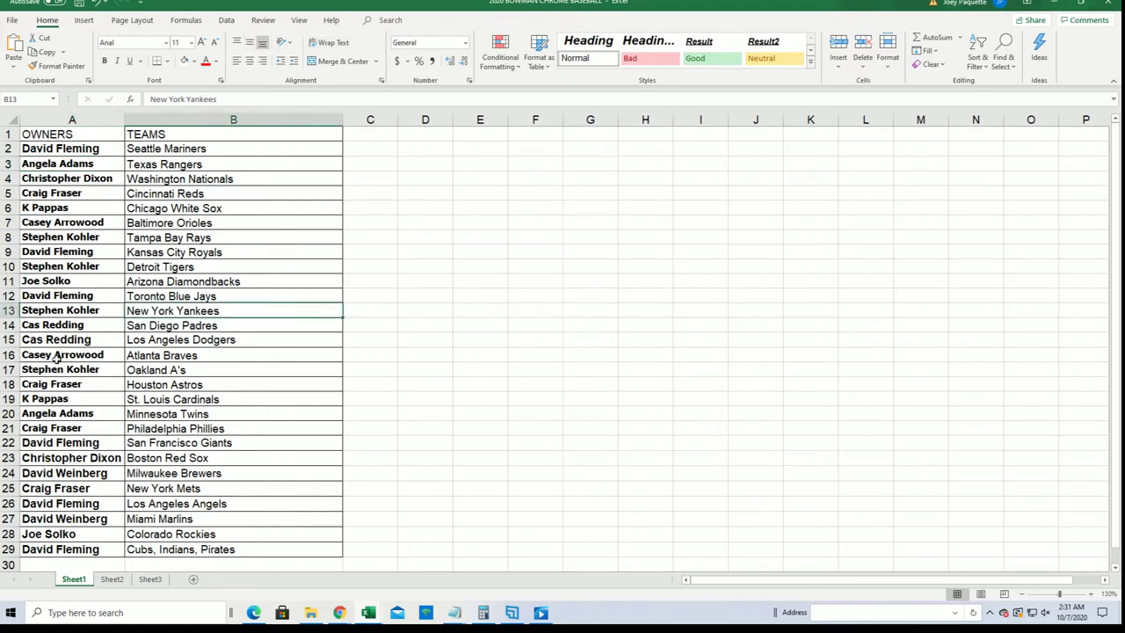
click(82, 295)
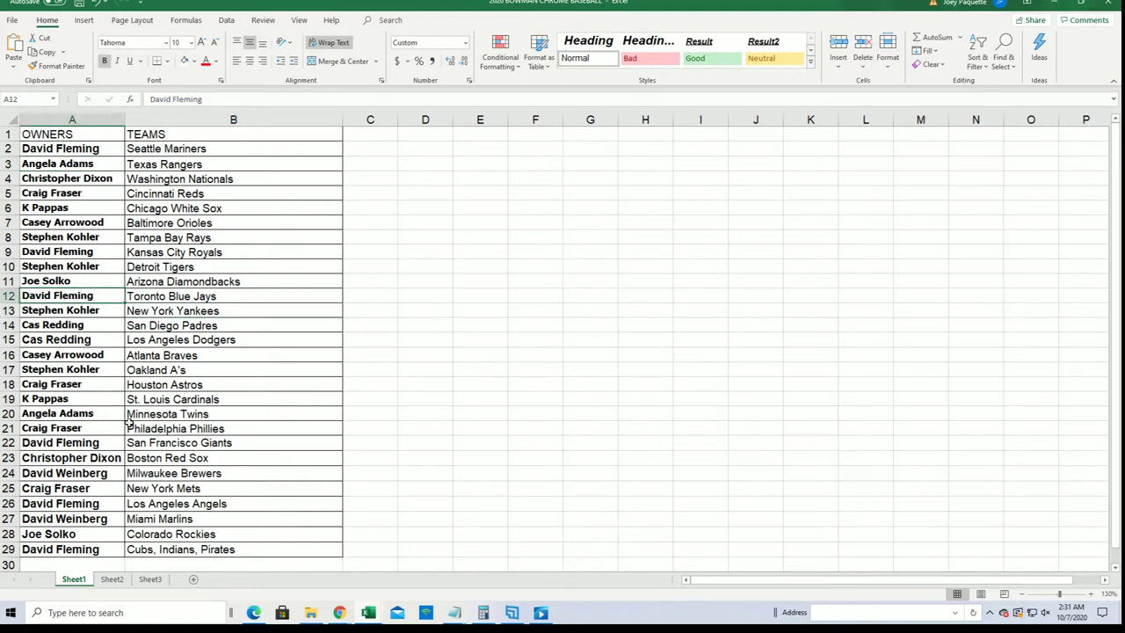
click(158, 458)
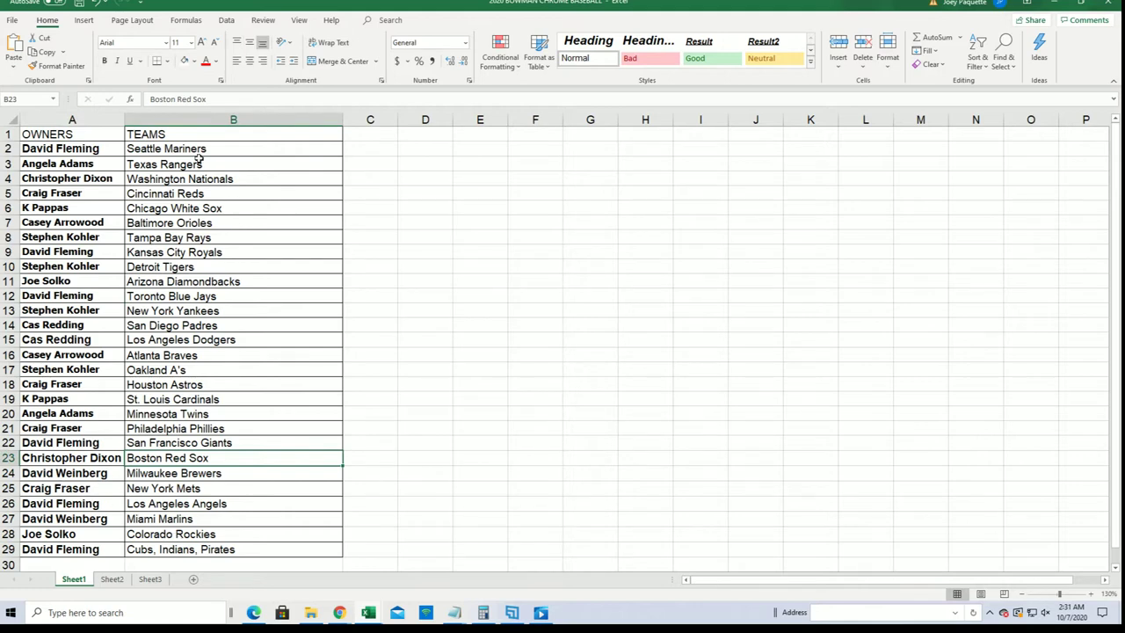
Sort the TEAMS column from A to Z, expanding the selection so each owner stays with the matching team
drag(169, 151, 228, 563)
click(977, 55)
click(991, 84)
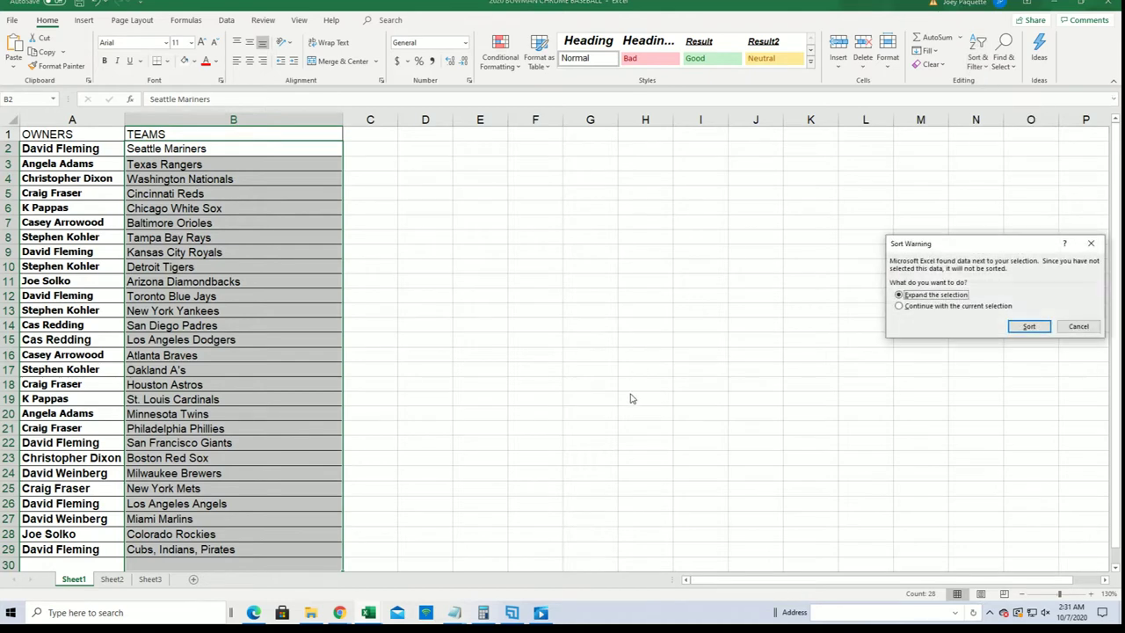
click(1024, 326)
drag(114, 431, 114, 418)
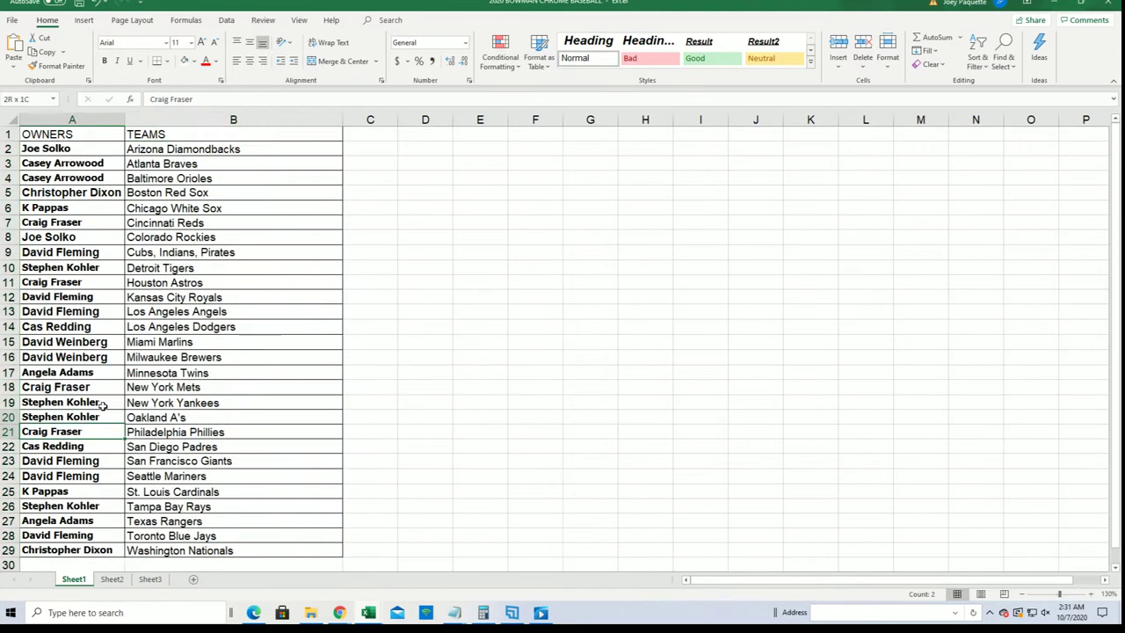